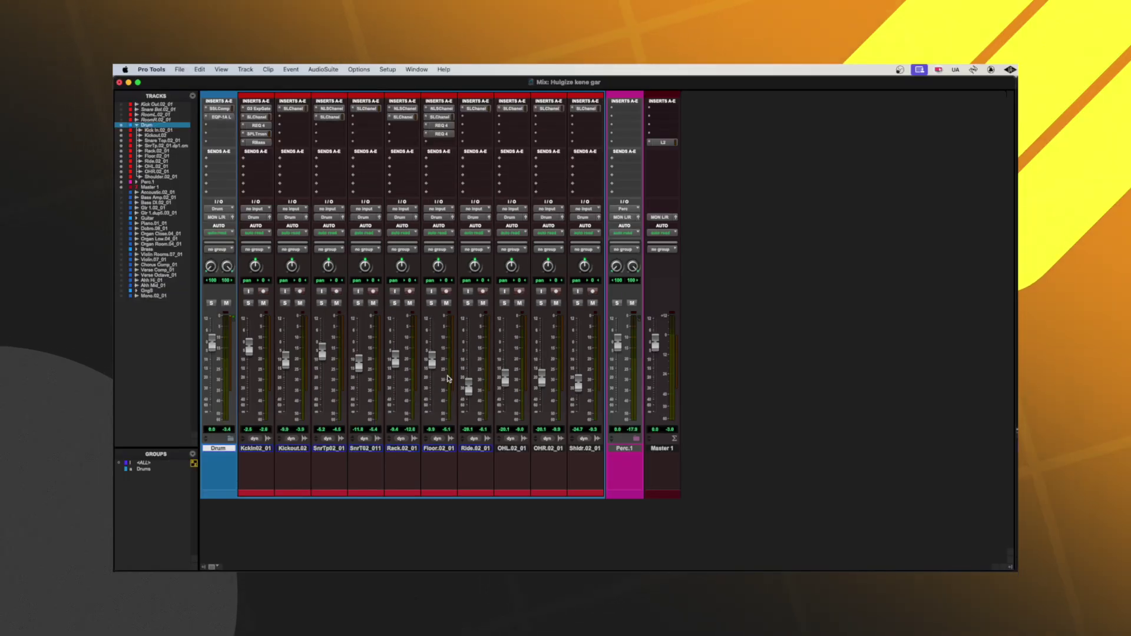
Add a send from all drum tracks, Kick In through Shoulder, to a new stereo Aux Input track named "Parallale Comp".
{"action": "left_click", "coordinate": [254, 450]}
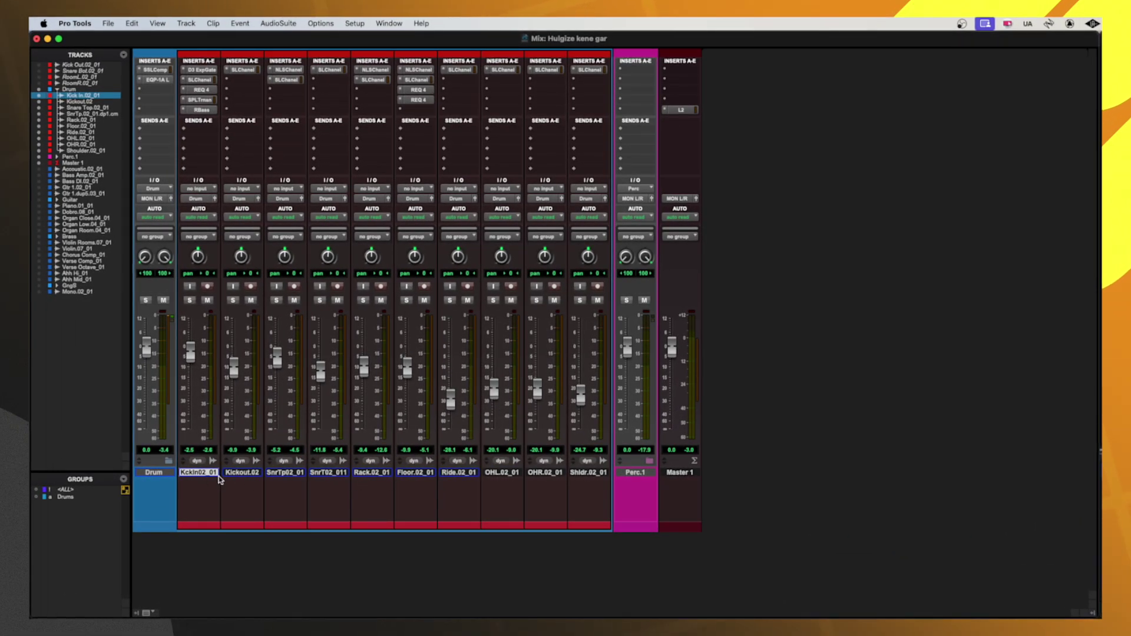
{"action": "left_click", "coordinate": [547, 473]}
{"action": "left_click", "coordinate": [589, 473]}
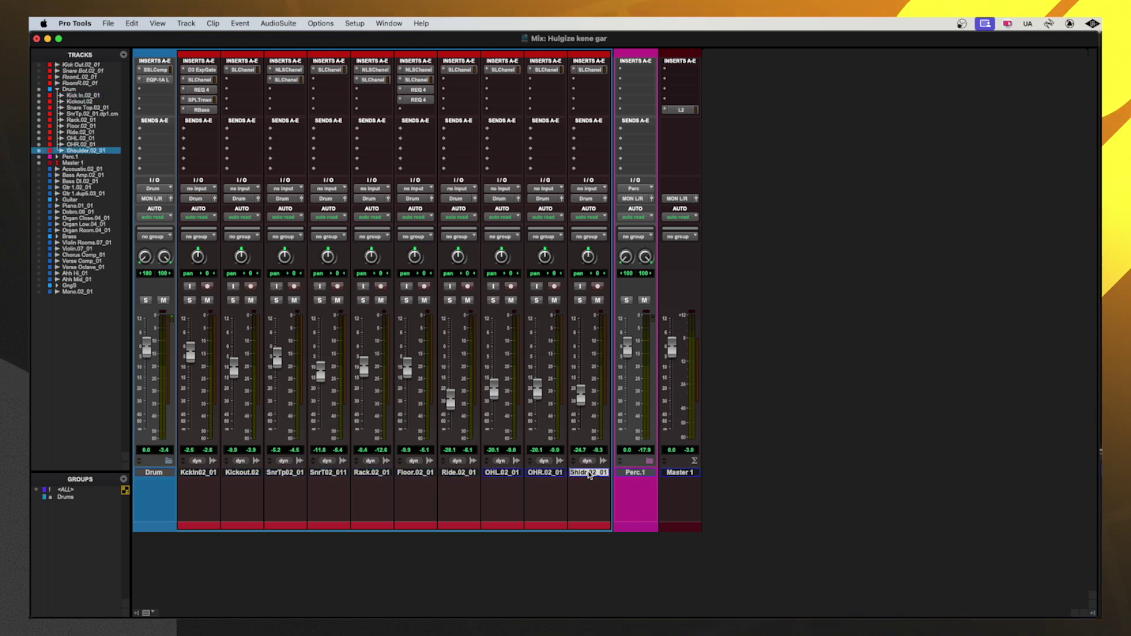
{"action": "left_click", "coordinate": [200, 473], "text": "shift"}
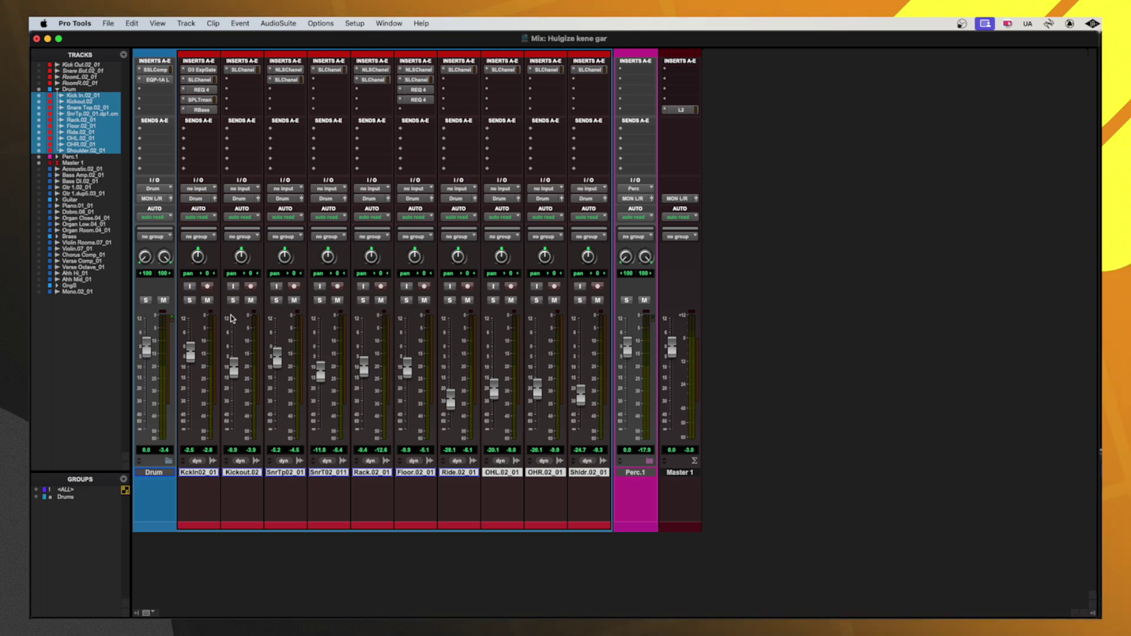
{"action": "left_click", "coordinate": [189, 130]}
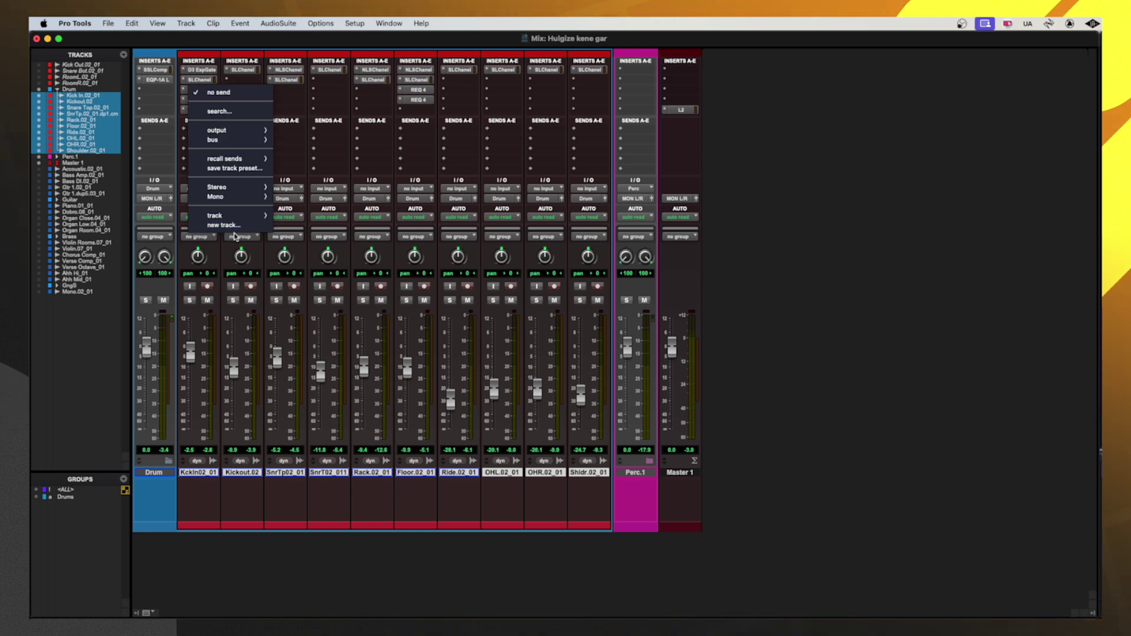
{"action": "left_click", "coordinate": [225, 226]}
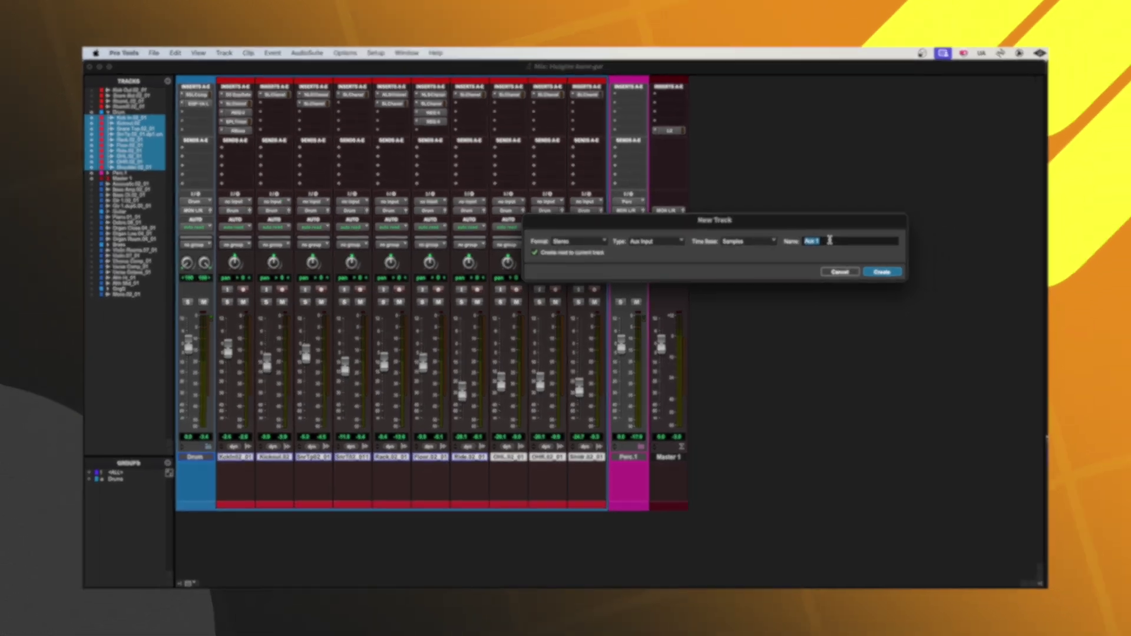
{"action": "key", "text": "BackSpace"}
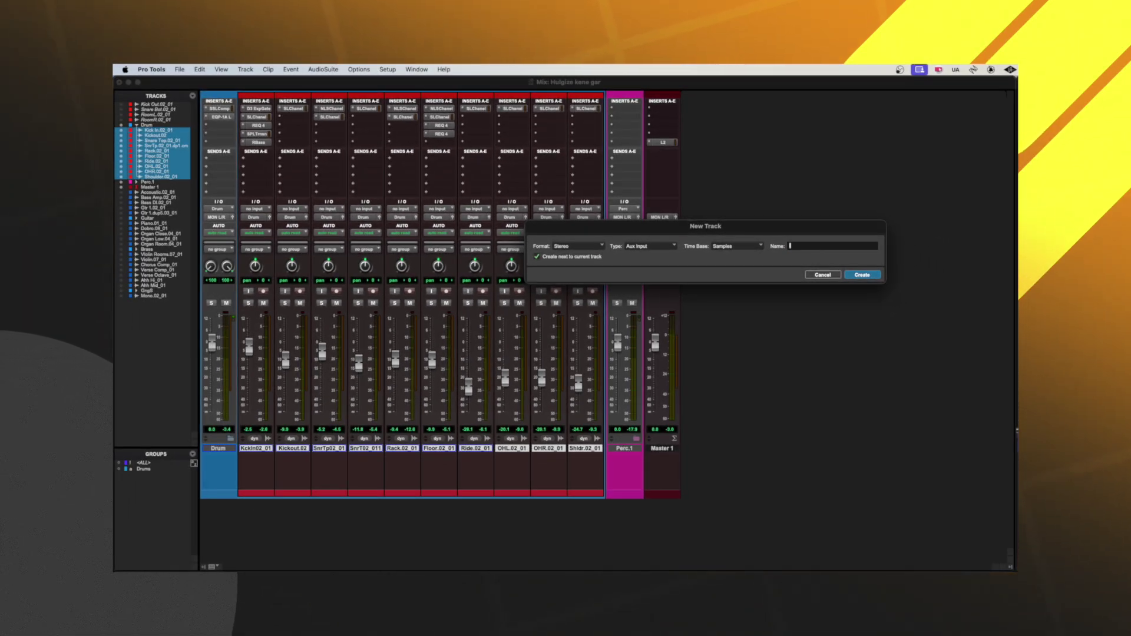
{"action": "type", "text": "Pe"}
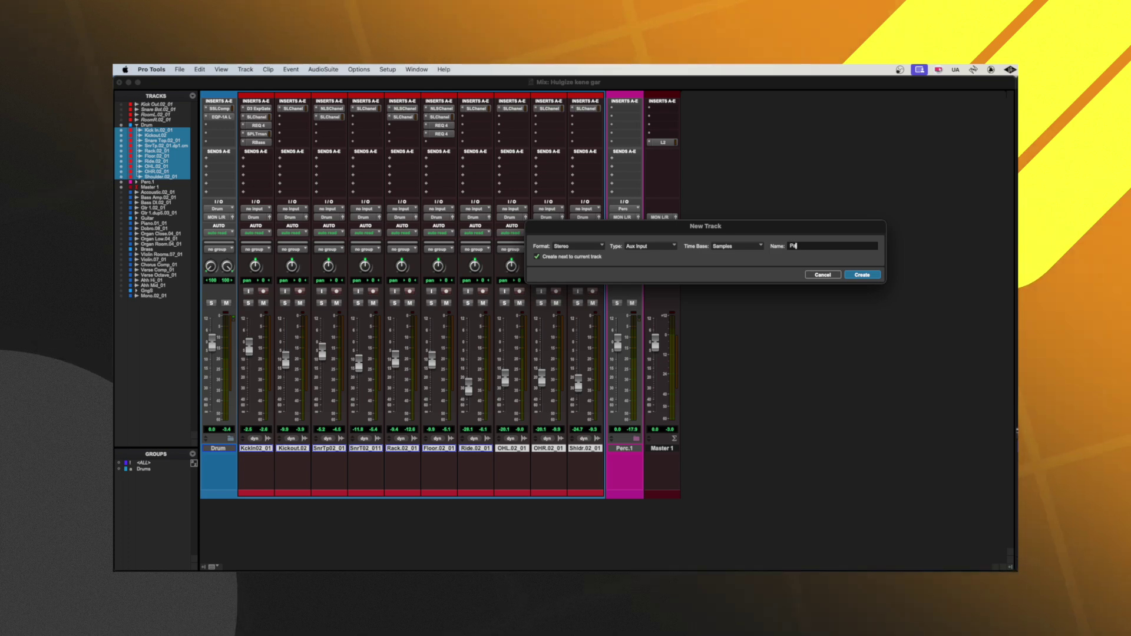
{"action": "type", "text": "rallale Comp"}
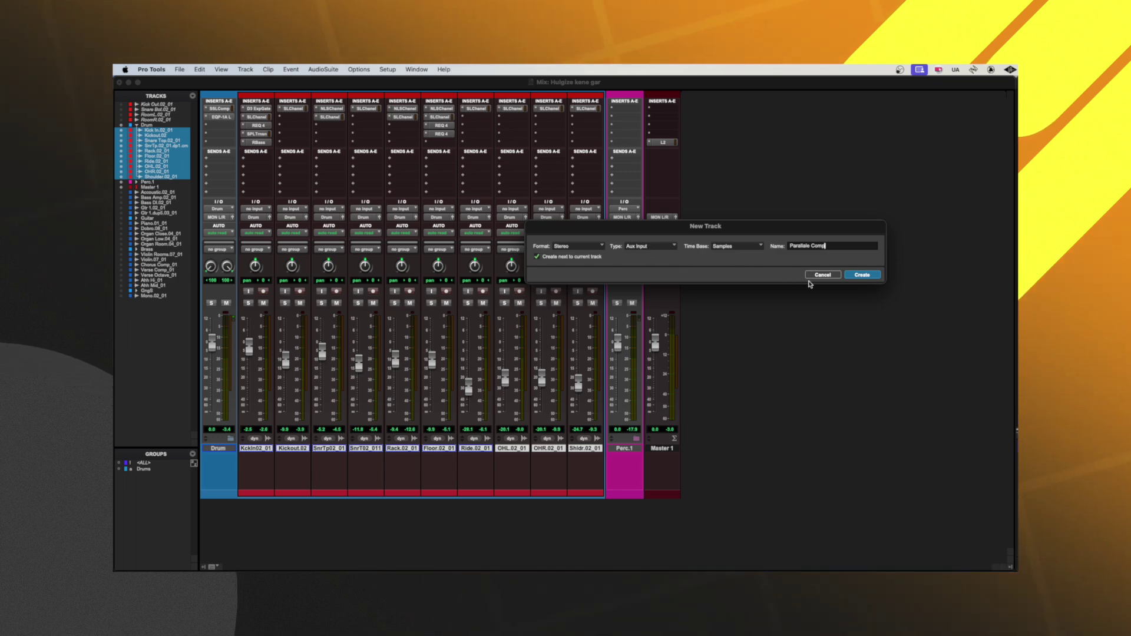
{"action": "left_click", "coordinate": [862, 275]}
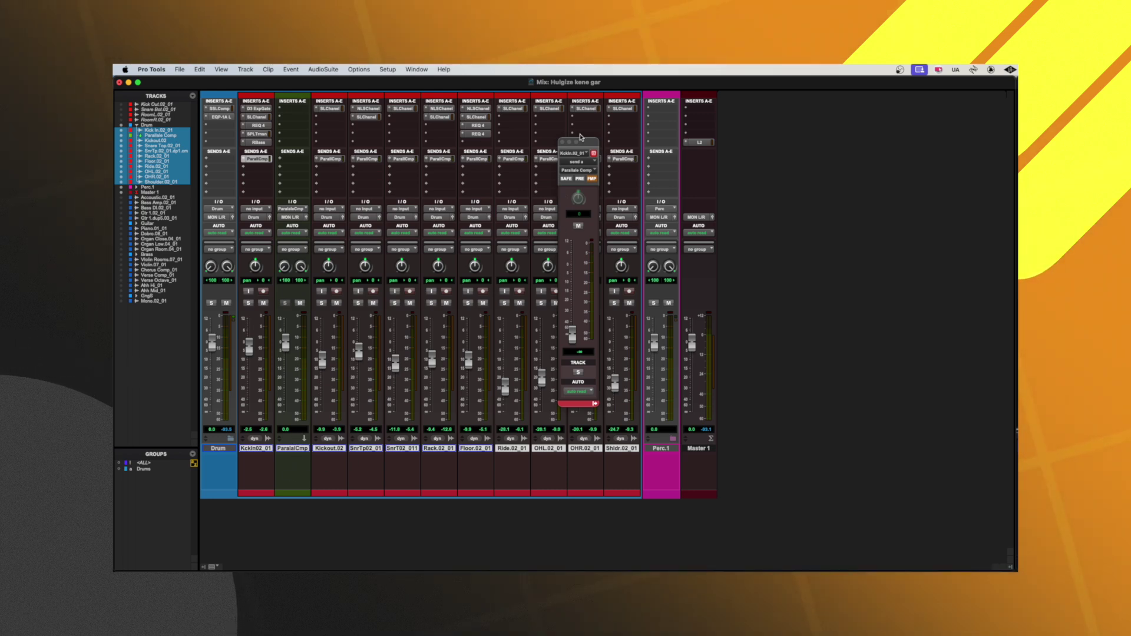
Close the send window and move the Parallale Comp track to the end of the drum tracks, after the shoulder track.
{"action": "left_click", "coordinate": [563, 142]}
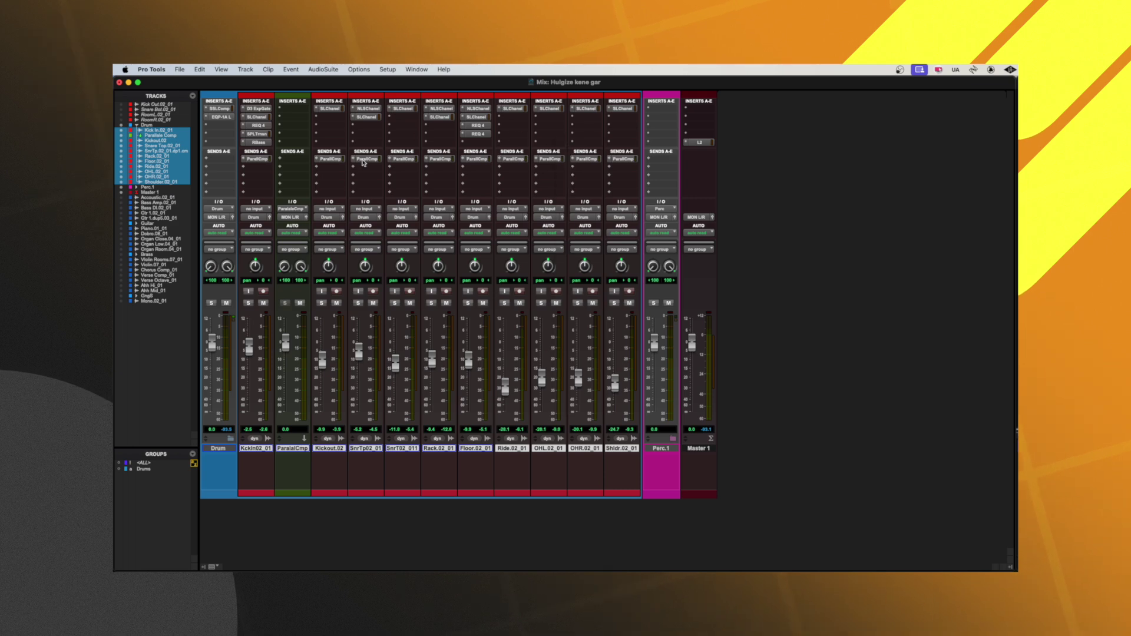
{"action": "left_click", "coordinate": [282, 450]}
{"action": "left_click_drag", "start_coordinate": [282, 450], "coordinate": [614, 452]}
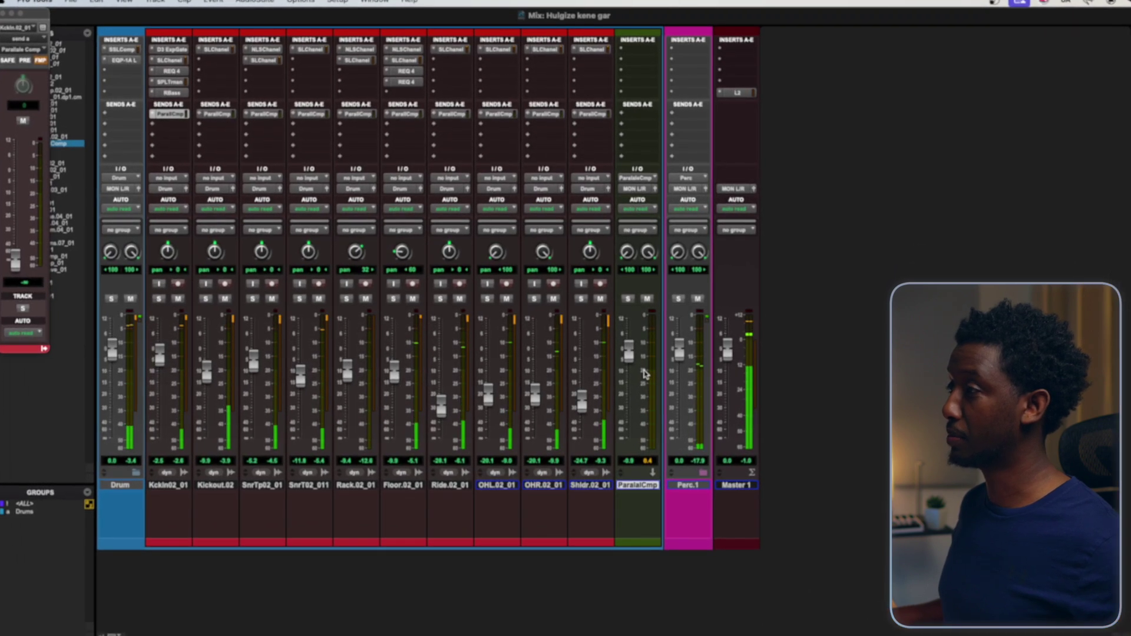
Select all the drum tracks from Kick In through Shoulder, leaving out the Parallale Comp track.
{"action": "left_click", "coordinate": [168, 485]}
{"action": "left_click", "coordinate": [450, 485], "text": "shift"}
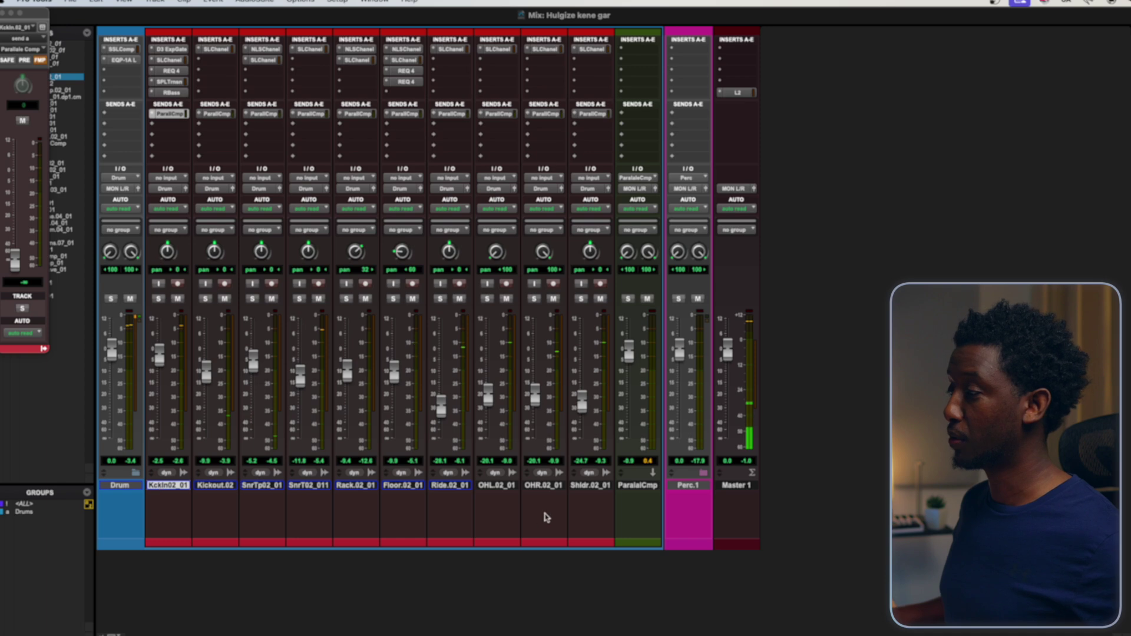
{"action": "left_click", "coordinate": [588, 484], "text": "shift"}
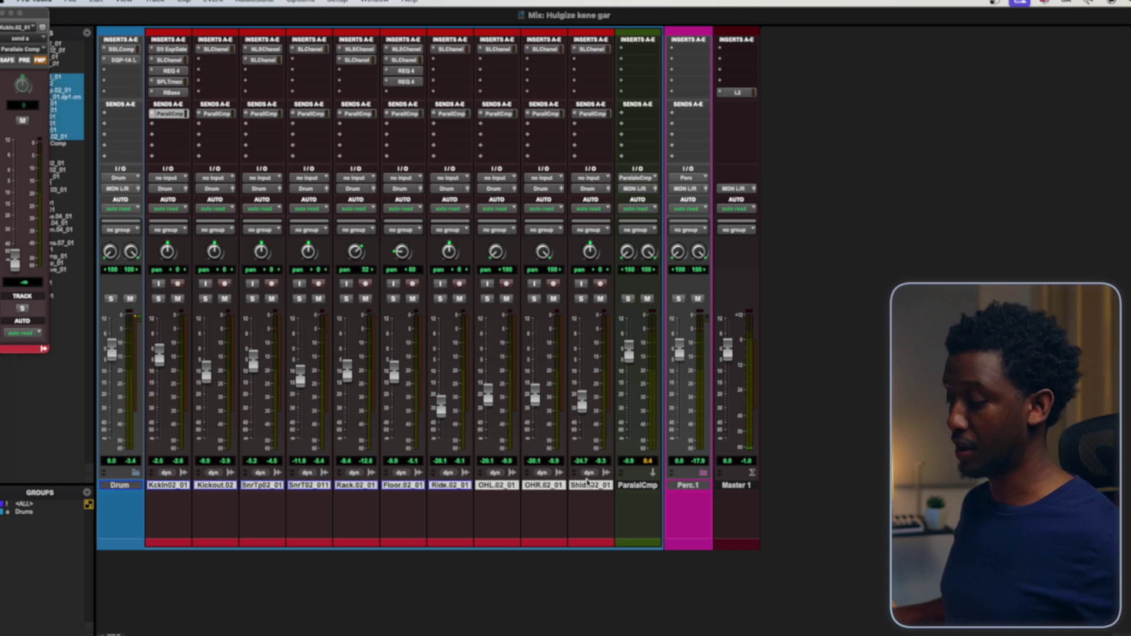
Examine the Kick In track's Parallale Comp send in its own window, including the PRE option, and close it.
{"action": "left_click", "coordinate": [167, 114], "text": "alt+shift"}
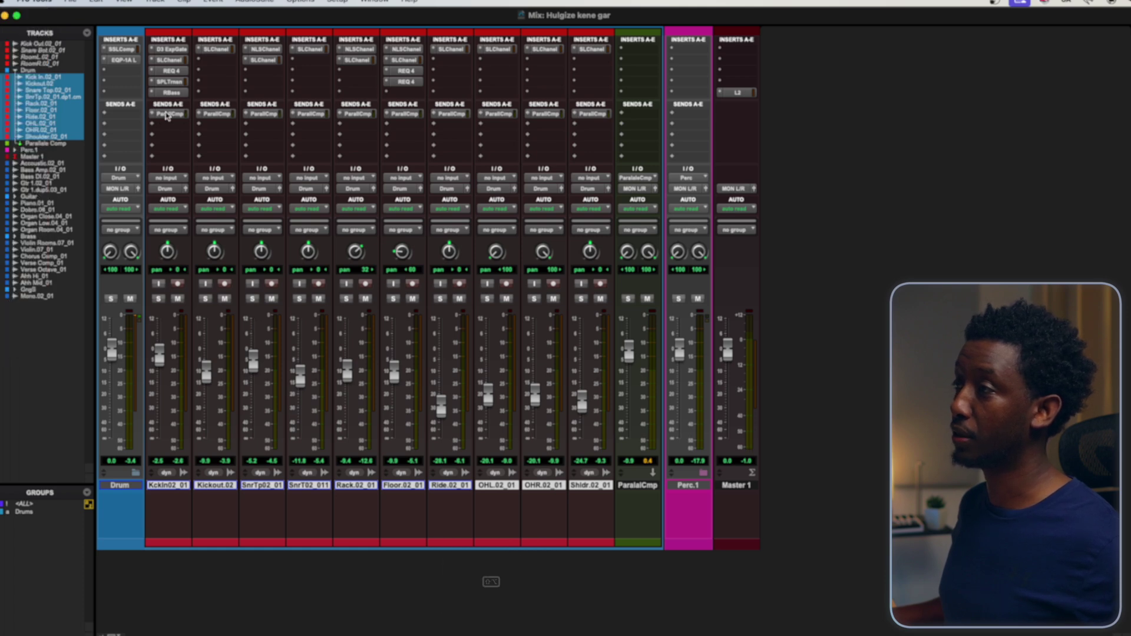
{"action": "left_click", "coordinate": [169, 114]}
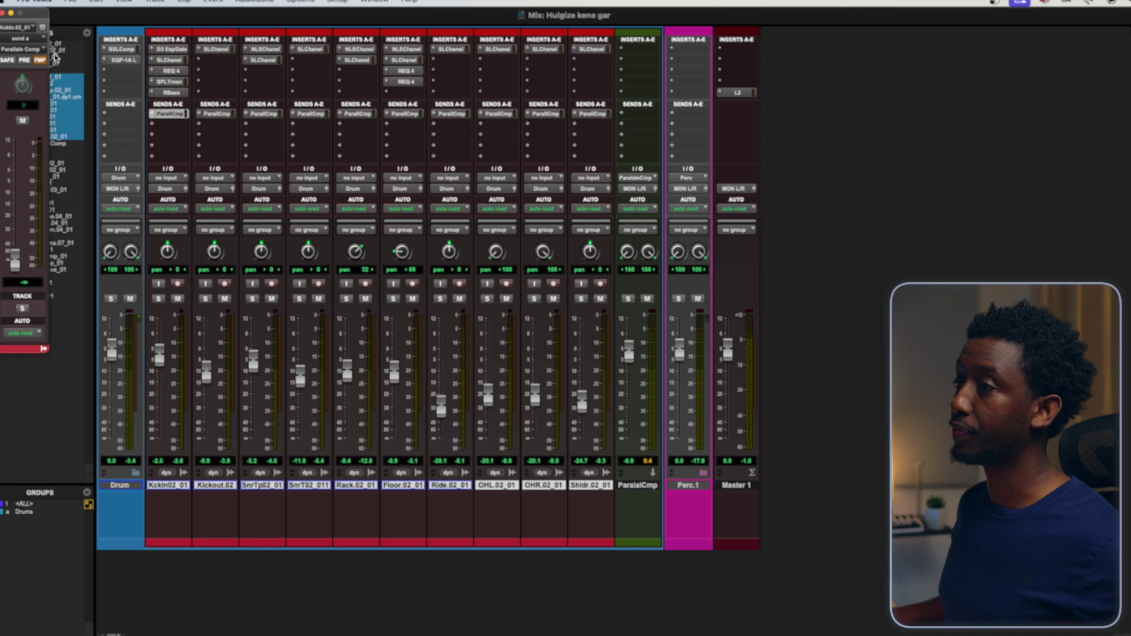
{"action": "left_click_drag", "start_coordinate": [33, 16], "coordinate": [212, 67]}
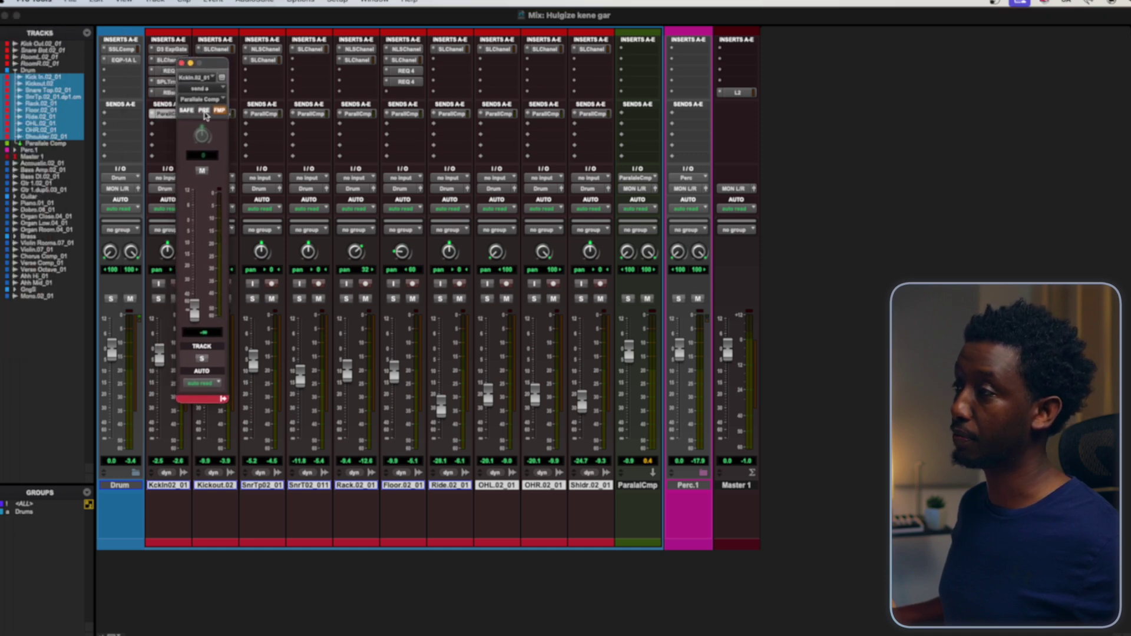
{"action": "left_click", "coordinate": [182, 64]}
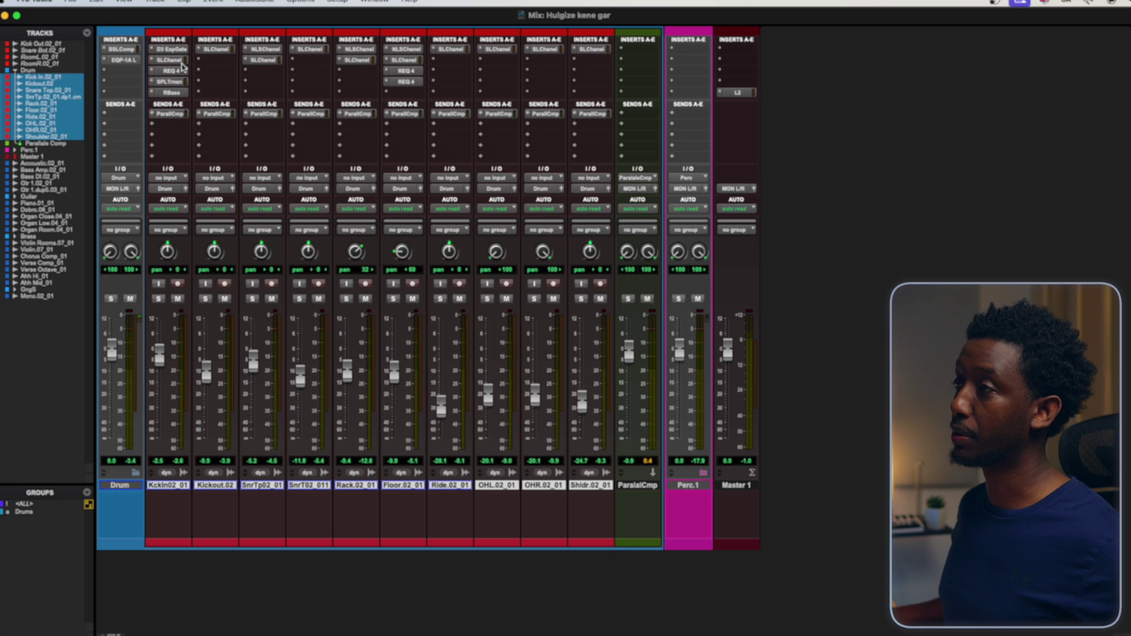
Display the Send A controls in the mixer and copy the selected drum tracks' current volume values to Send A.
{"action": "left_click", "coordinate": [150, 115], "text": "super"}
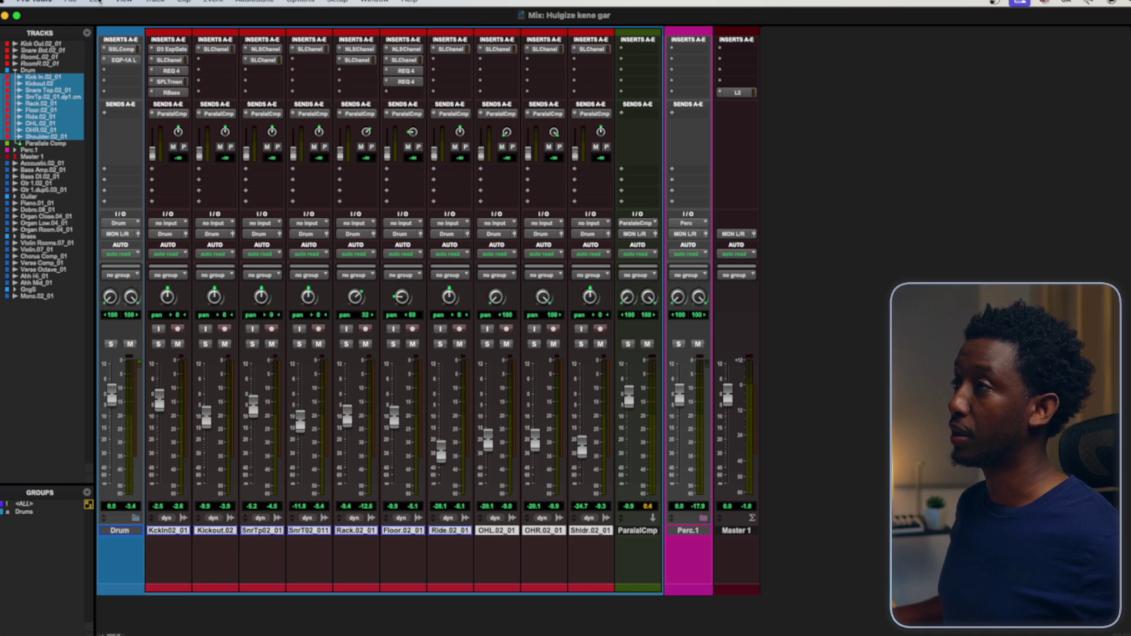
{"action": "left_click", "coordinate": [96, 2]}
{"action": "mouse_move", "coordinate": [148, 421]}
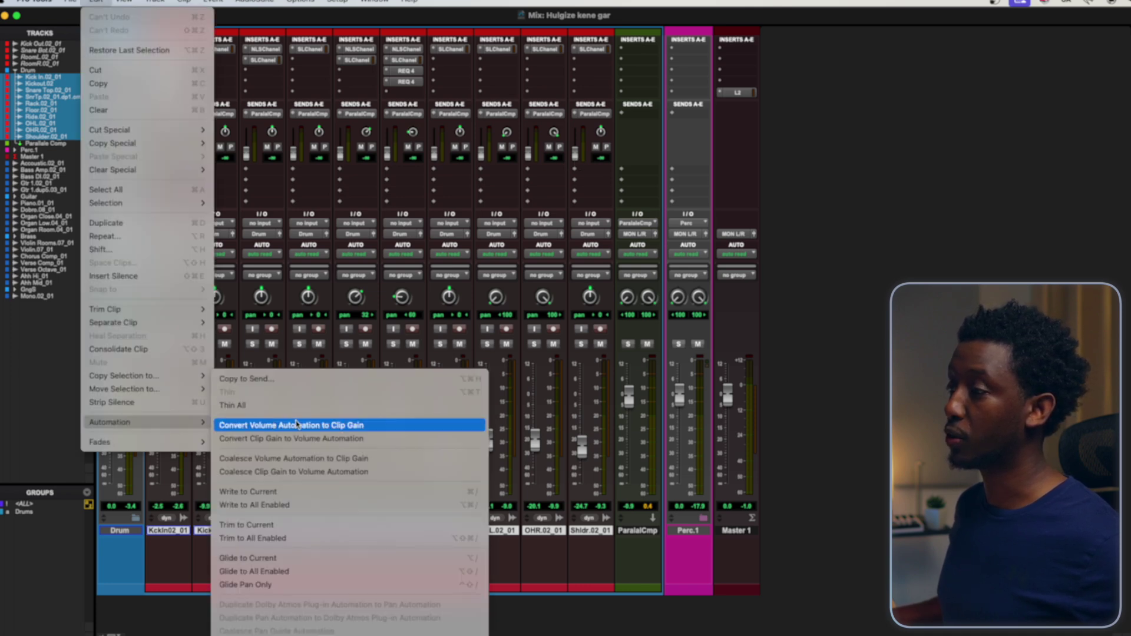
{"action": "left_click", "coordinate": [287, 380]}
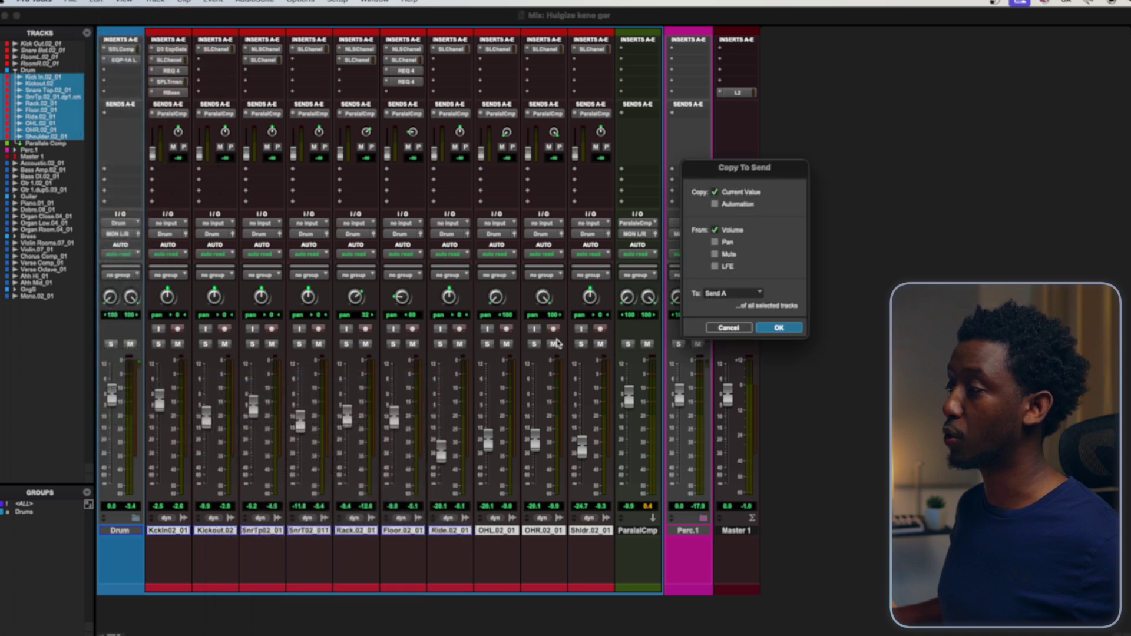
{"action": "left_click", "coordinate": [778, 328]}
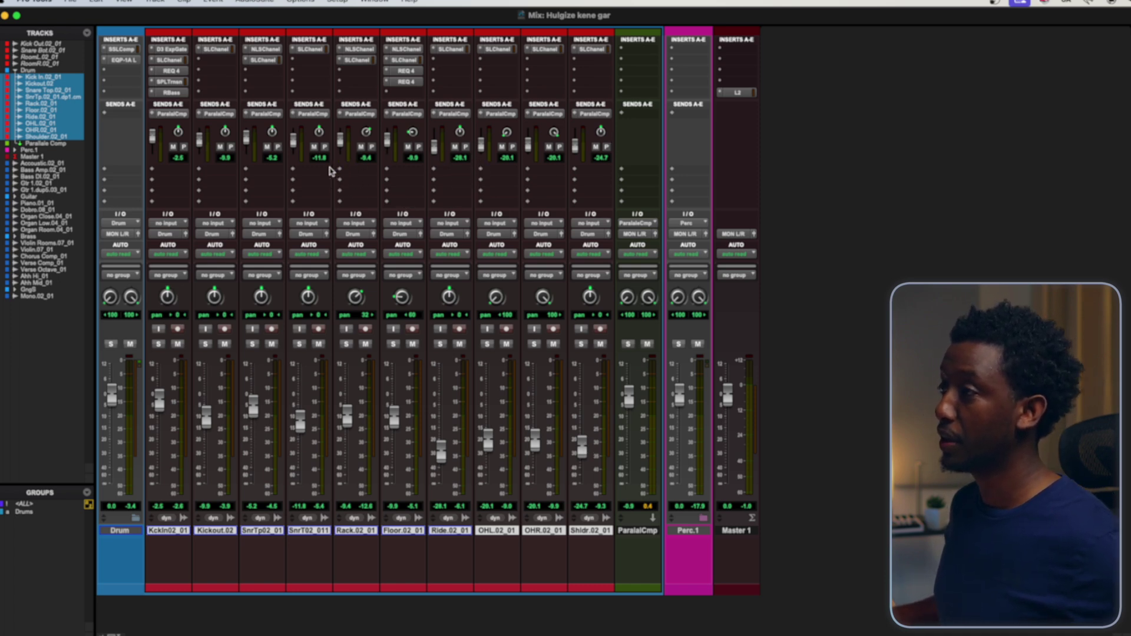
Switch the Kick In track's send to pre-fader and set Send A on all selected drum tracks to 0.0 dB.
{"action": "left_click", "coordinate": [168, 115], "text": "alt+shift"}
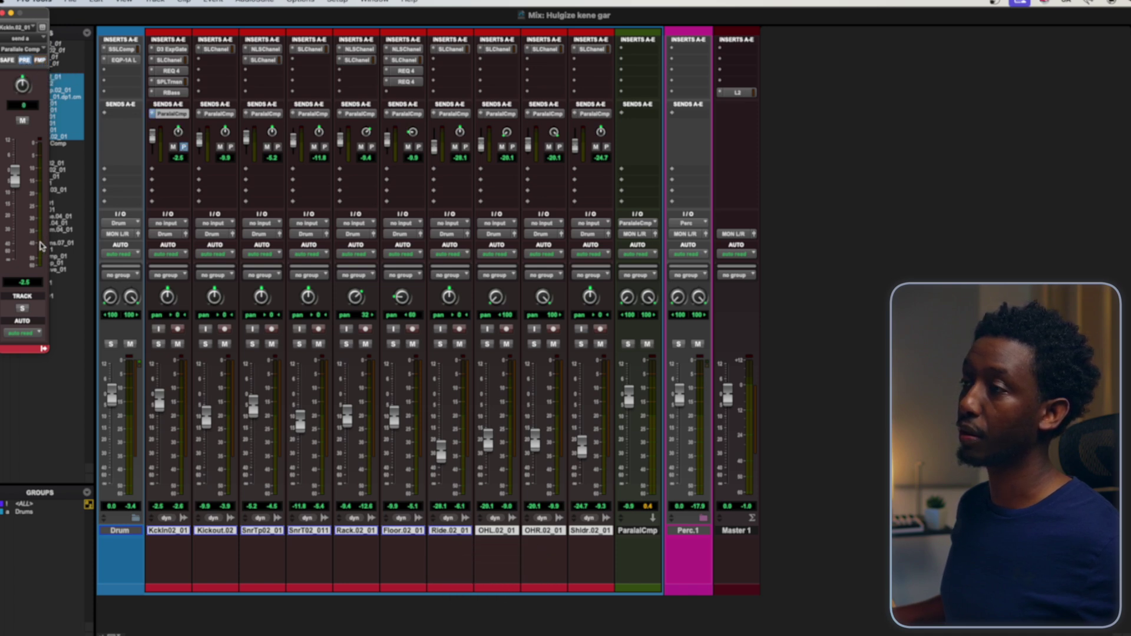
{"action": "left_click", "coordinate": [15, 176], "text": "alt+shift"}
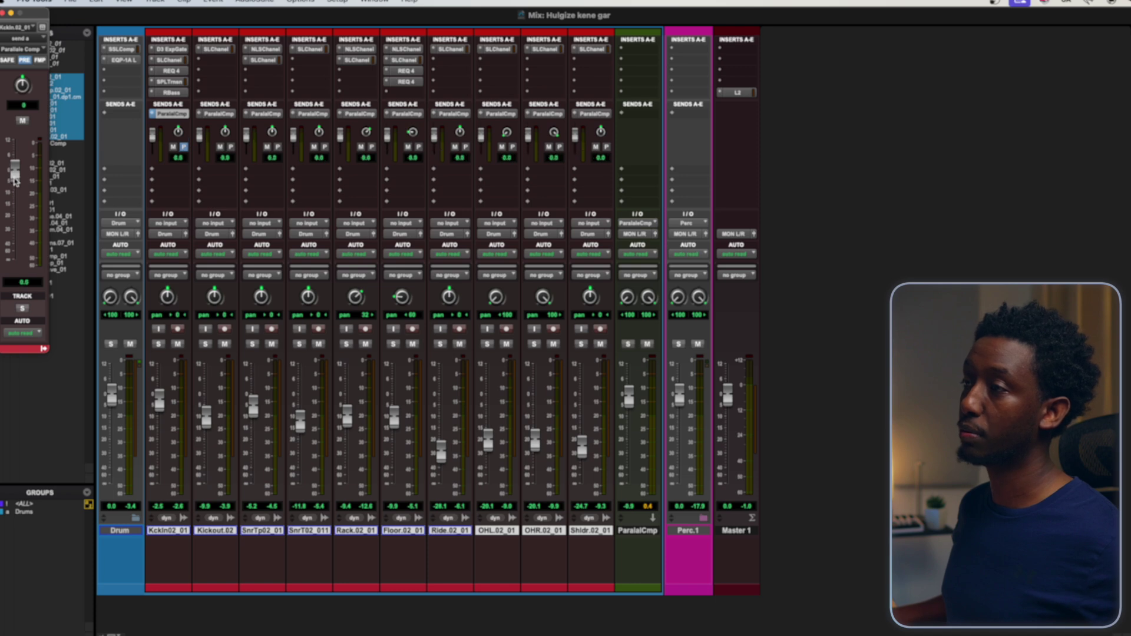
{"action": "left_click", "coordinate": [3, 13]}
Play the drums and compare the mix with the Parallale Comp track soloed, muted and soloed again.
{"action": "left_click", "coordinate": [628, 344]}
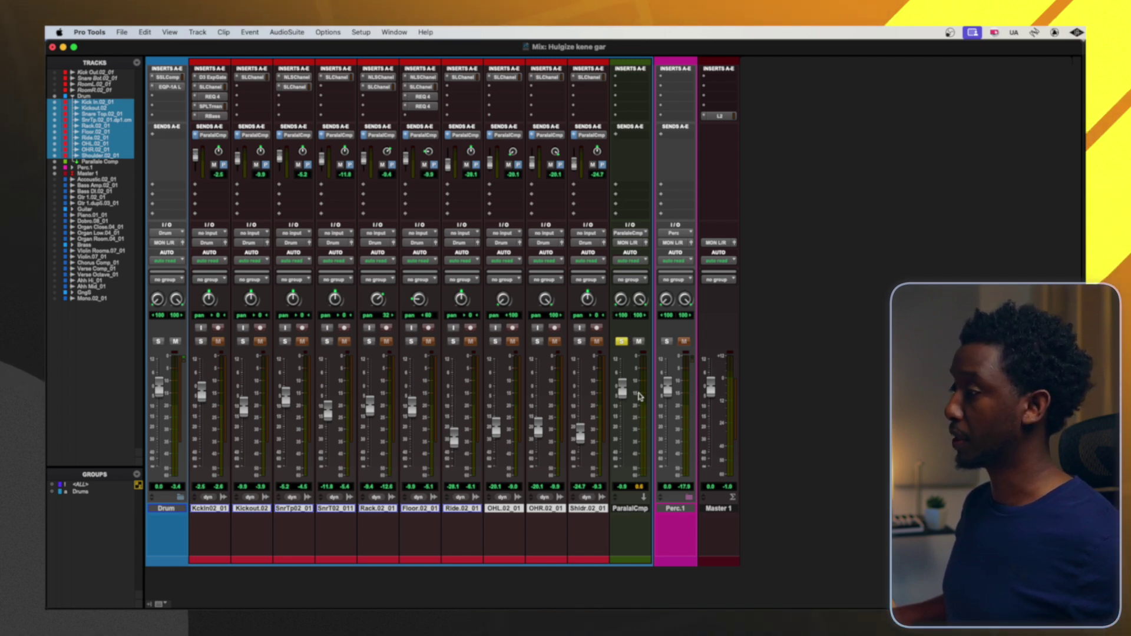
{"action": "key", "text": "space"}
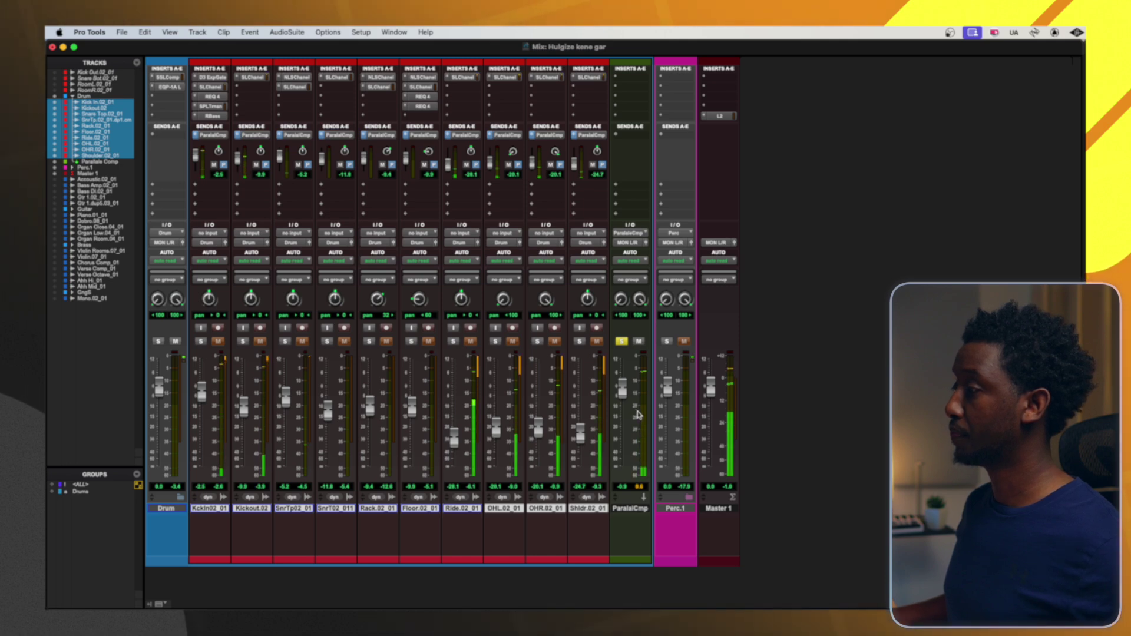
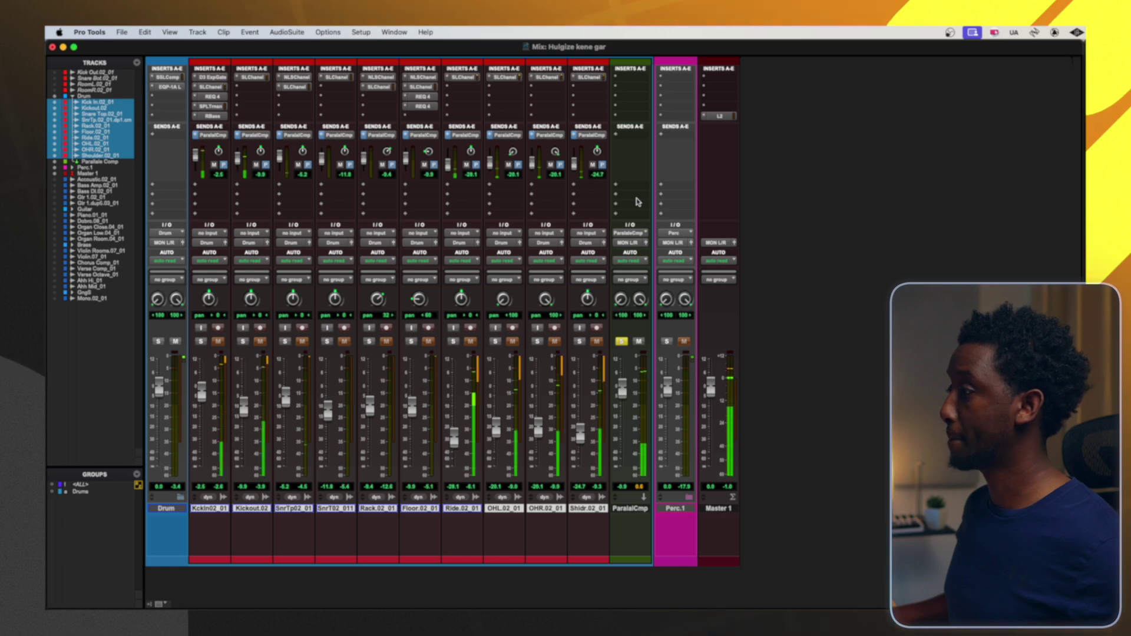
{"action": "left_click", "coordinate": [636, 507]}
{"action": "left_click", "coordinate": [621, 341]}
{"action": "left_click", "coordinate": [638, 342]}
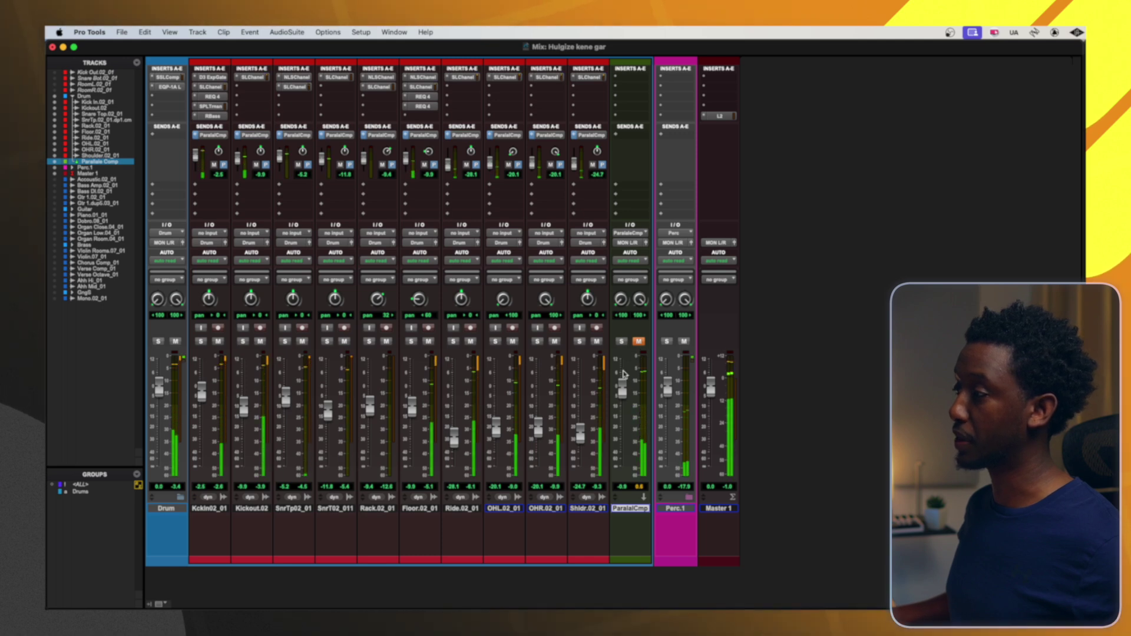
{"action": "left_click", "coordinate": [621, 341]}
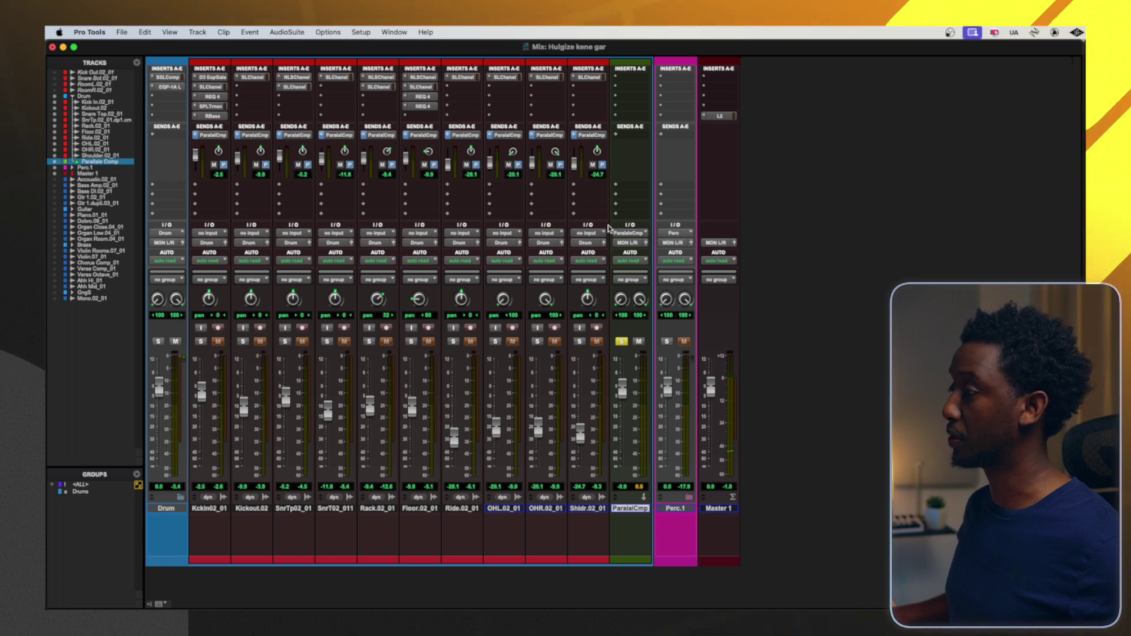
Insert the stereo UADx API 2500 Bus Compressor as a multichannel plug-in on the Parallale Comp track.
{"action": "left_click", "coordinate": [630, 77]}
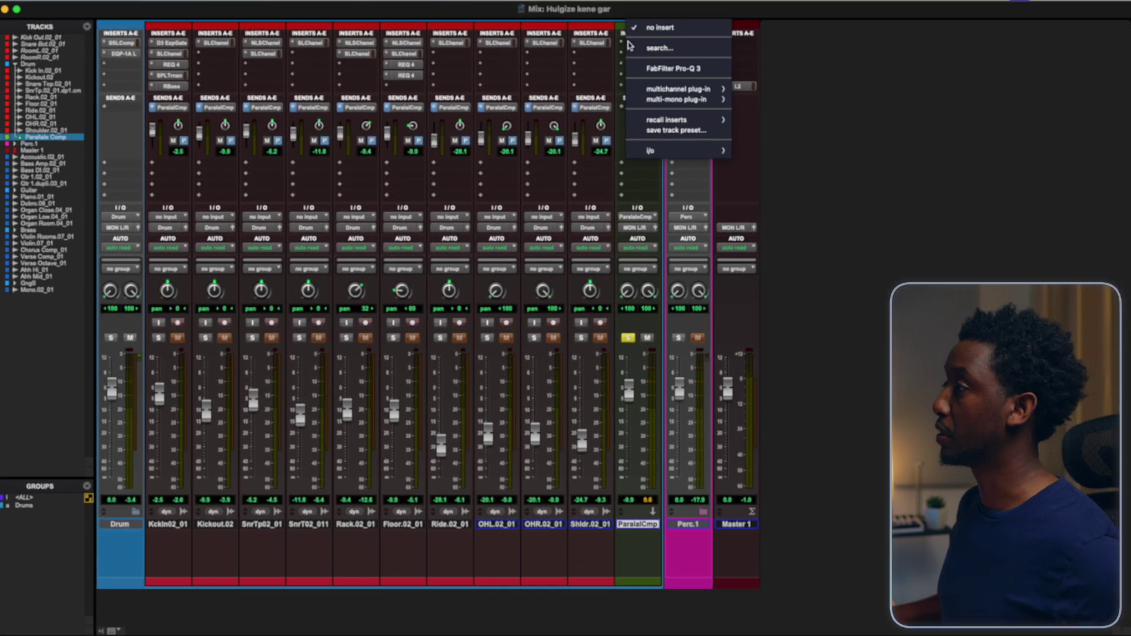
{"action": "mouse_move", "coordinate": [689, 91]}
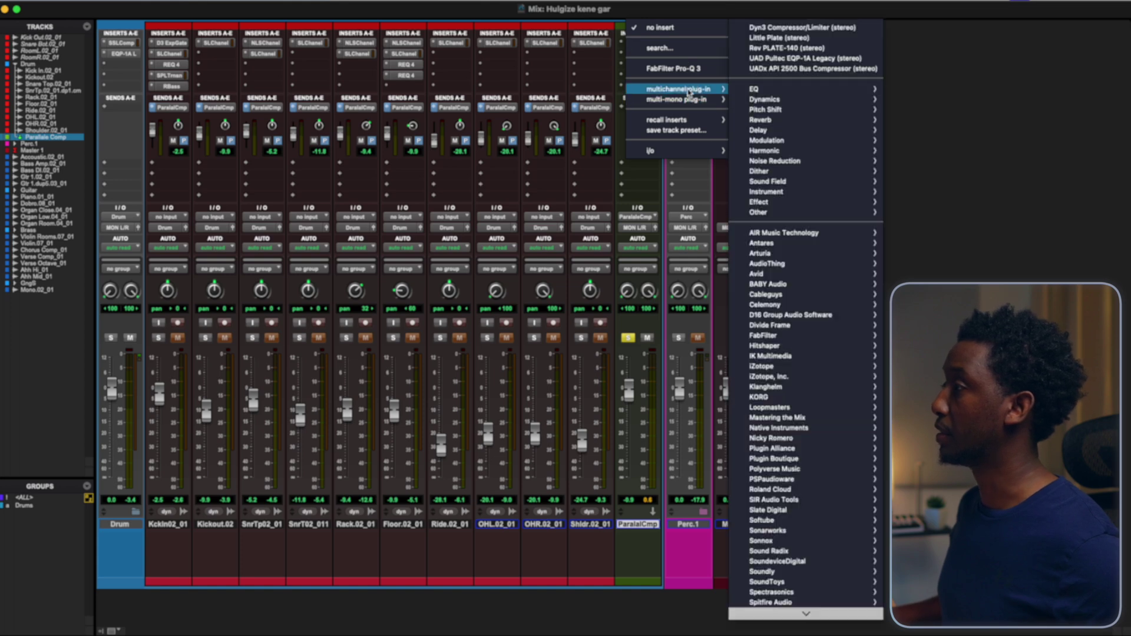
{"action": "left_click", "coordinate": [810, 69]}
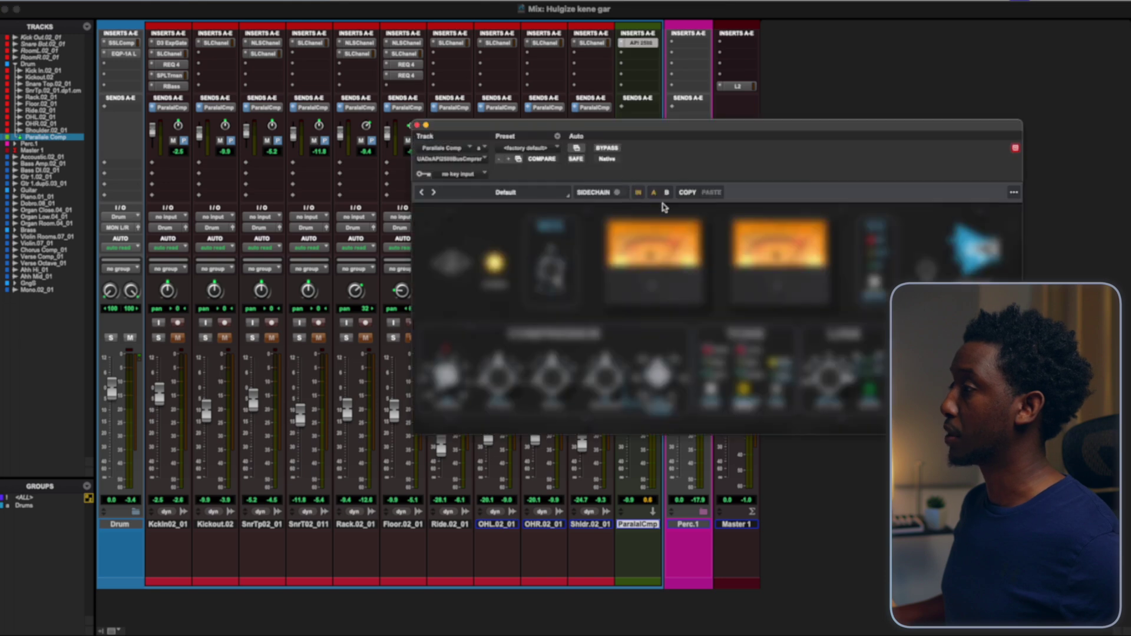
{"action": "left_click_drag", "start_coordinate": [717, 121], "coordinate": [572, 71]}
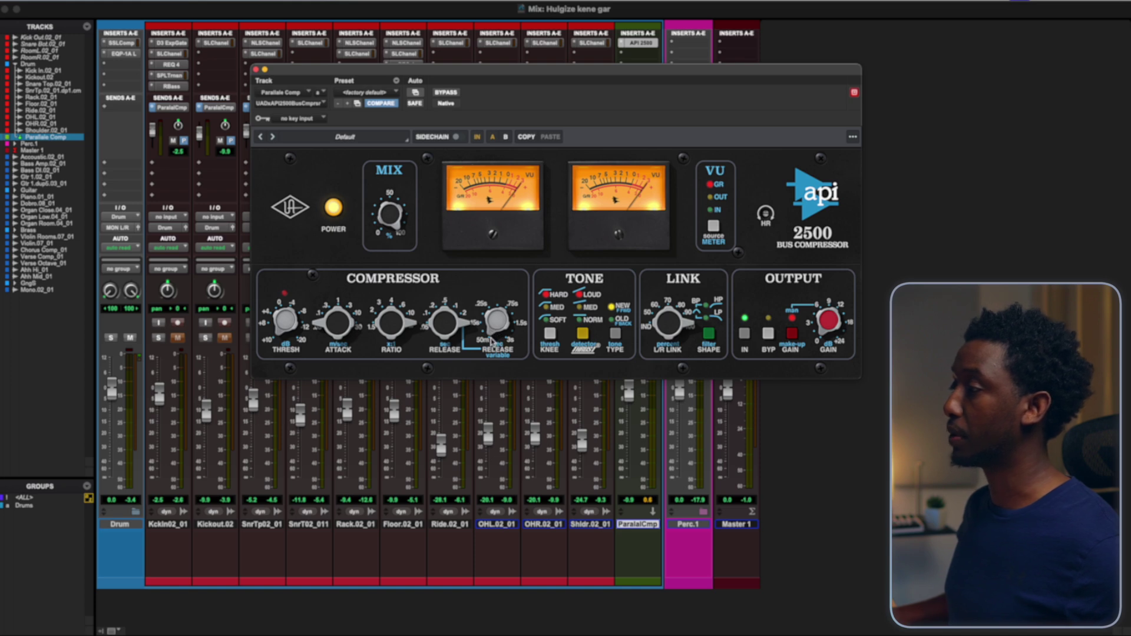
Set the API 2500 compressor's threshold knee to MED.
{"action": "left_click_drag", "start_coordinate": [577, 70], "coordinate": [538, 95]}
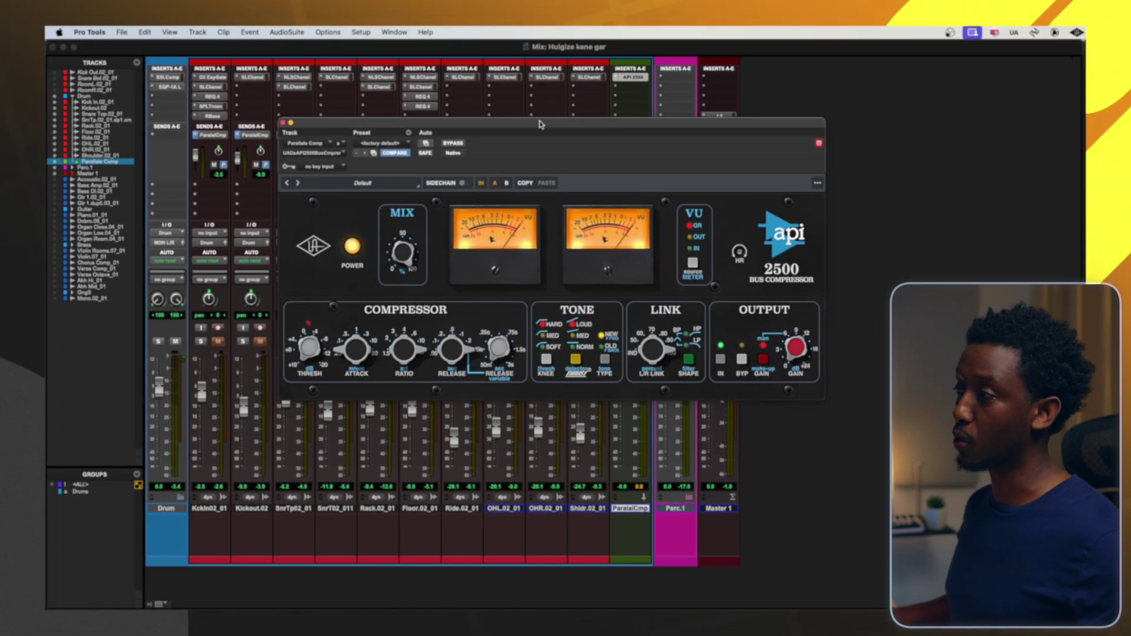
{"action": "left_click_drag", "start_coordinate": [541, 124], "coordinate": [570, 109]}
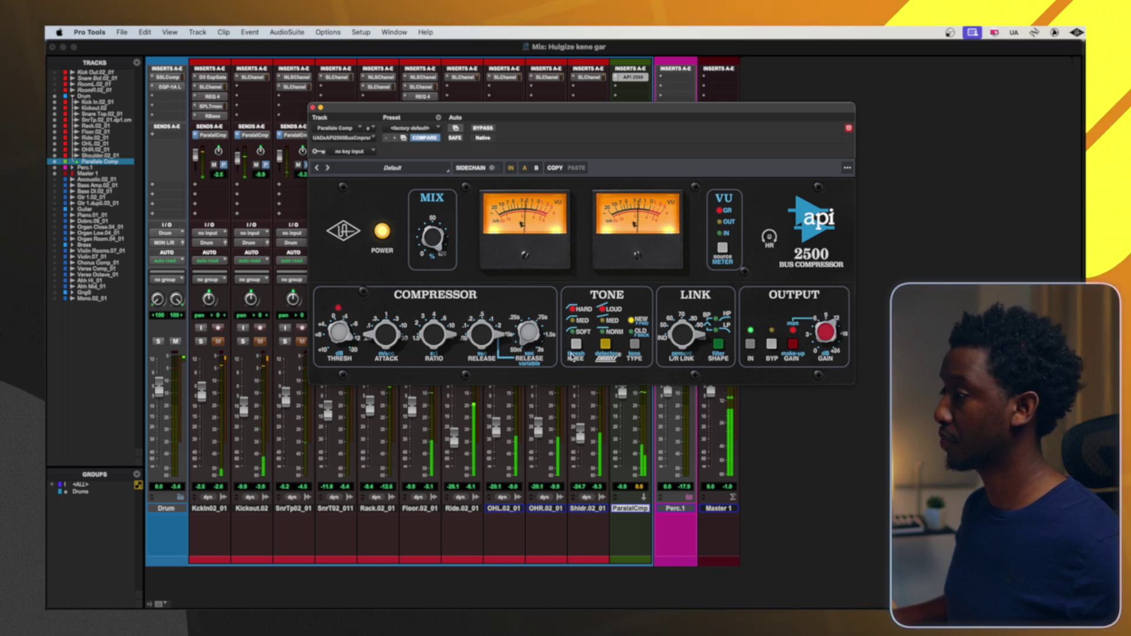
{"action": "left_click", "coordinate": [576, 344]}
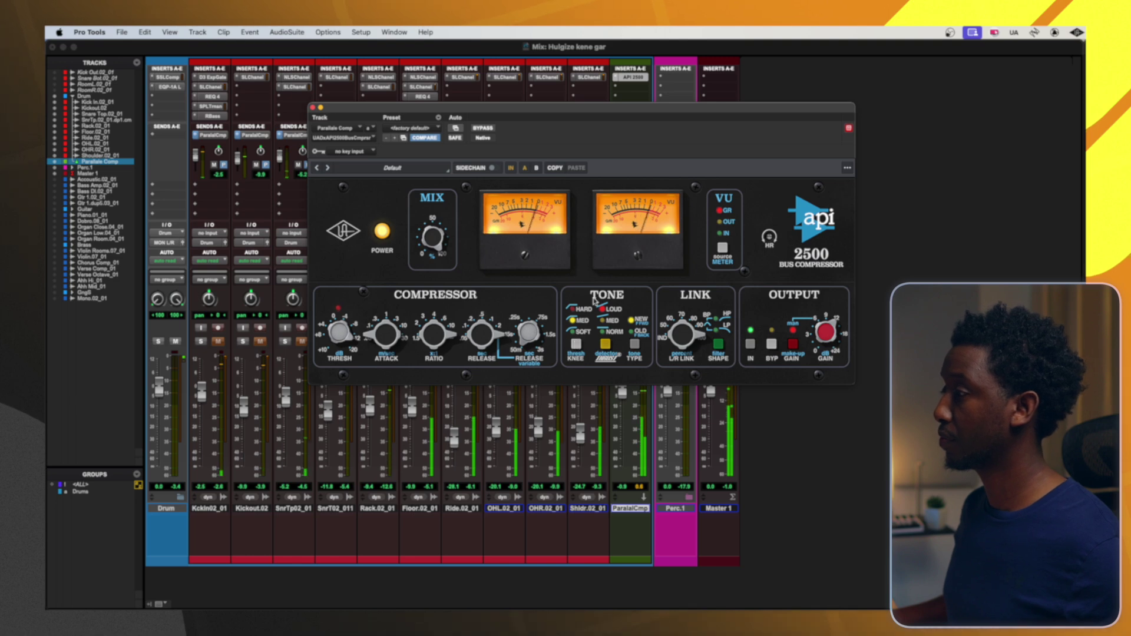
Play the drums to compare the API 2500 compressor bypassed and active, and close its window.
{"action": "left_click_drag", "start_coordinate": [614, 134], "coordinate": [625, 166]}
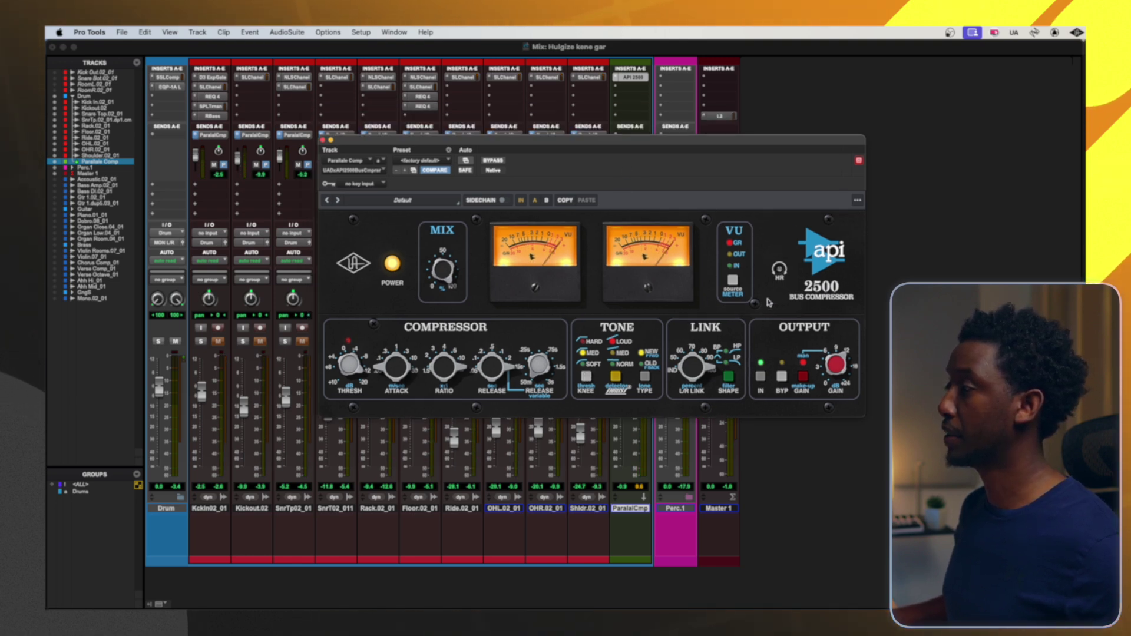
{"action": "mouse_move", "coordinate": [601, 143]}
{"action": "left_mouse_down"}
{"action": "mouse_move", "coordinate": [637, 143]}
{"action": "mouse_move", "coordinate": [563, 142]}
{"action": "mouse_move", "coordinate": [596, 138]}
{"action": "mouse_move", "coordinate": [585, 136]}
{"action": "left_mouse_up"}
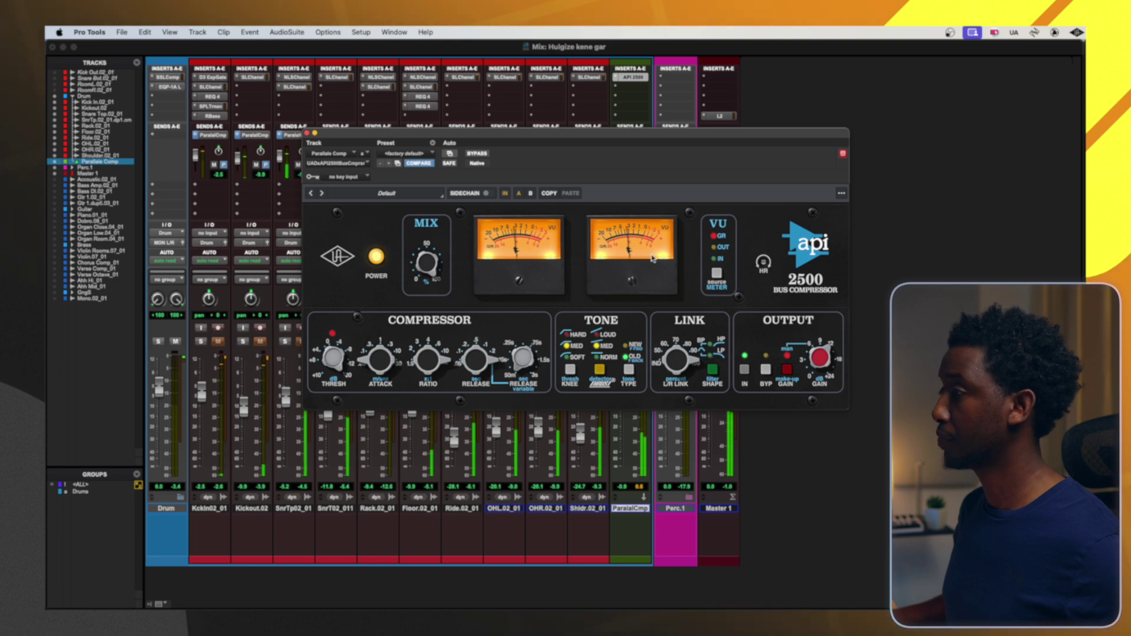
{"action": "left_click_drag", "start_coordinate": [504, 174], "coordinate": [523, 167]}
{"action": "left_click", "coordinate": [495, 149]}
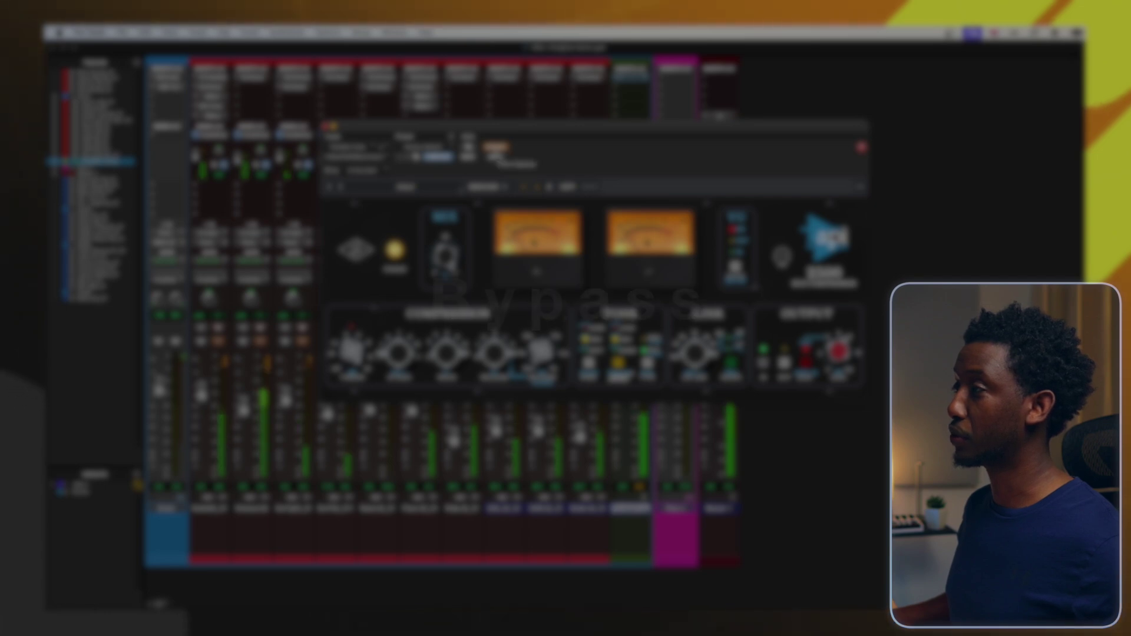
{"action": "left_click", "coordinate": [496, 148]}
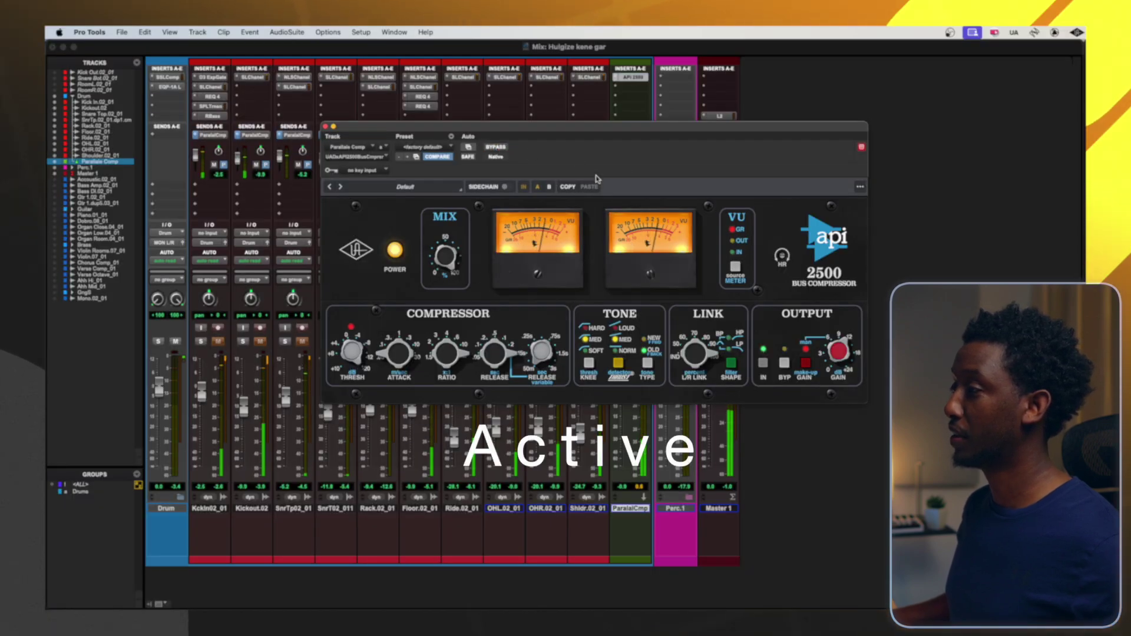
{"action": "left_click", "coordinate": [325, 128]}
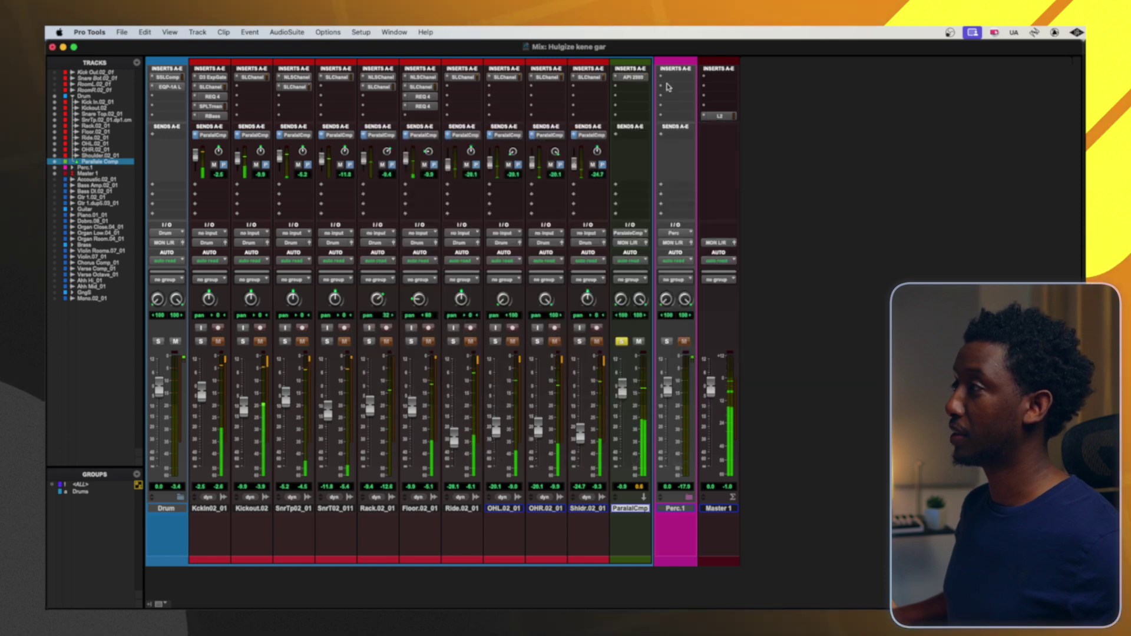
Insert the stereo UAD Pultec EQP-1A Legacy as a multichannel plug-in in the Parallale Comp track's second insert slot.
{"action": "left_click", "coordinate": [627, 88]}
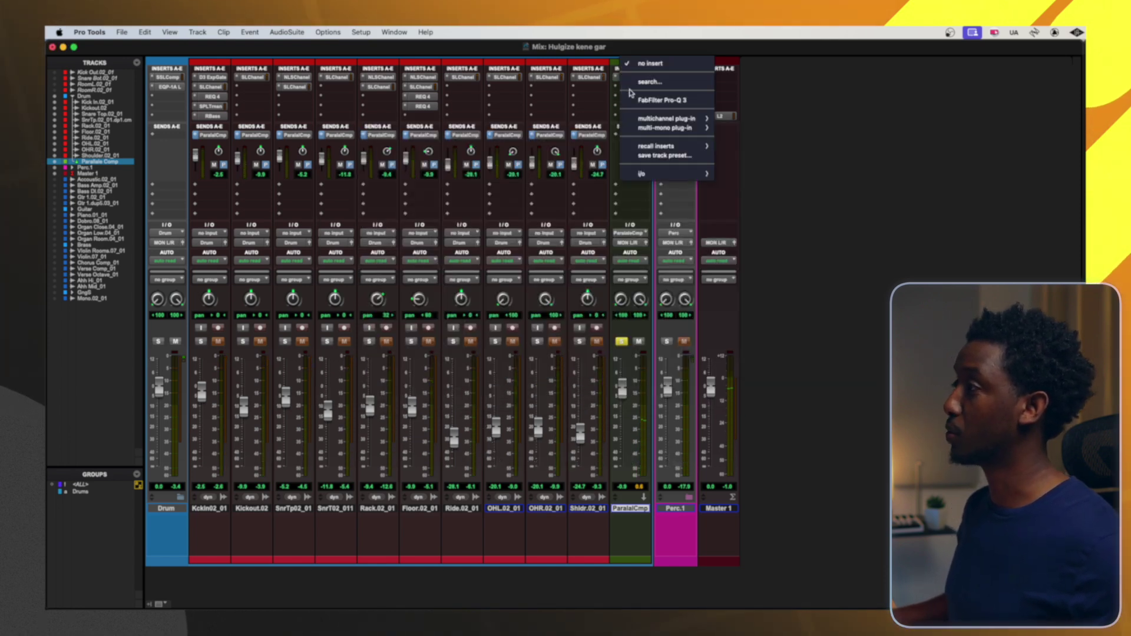
{"action": "mouse_move", "coordinate": [671, 118]}
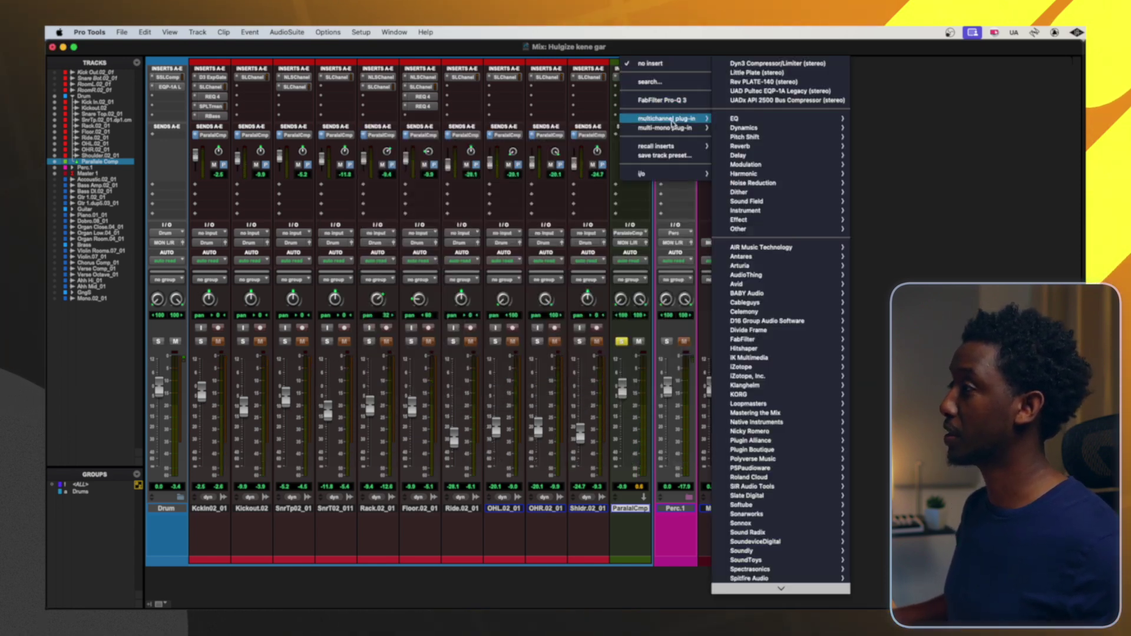
{"action": "left_click", "coordinate": [759, 92]}
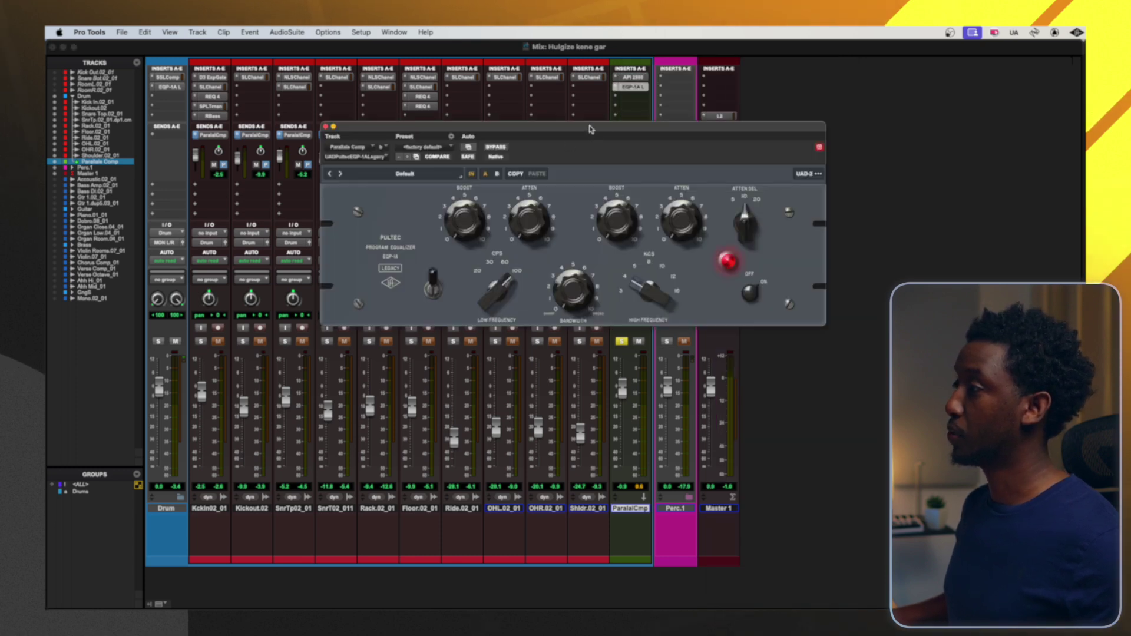
{"action": "left_click_drag", "start_coordinate": [590, 129], "coordinate": [602, 141]}
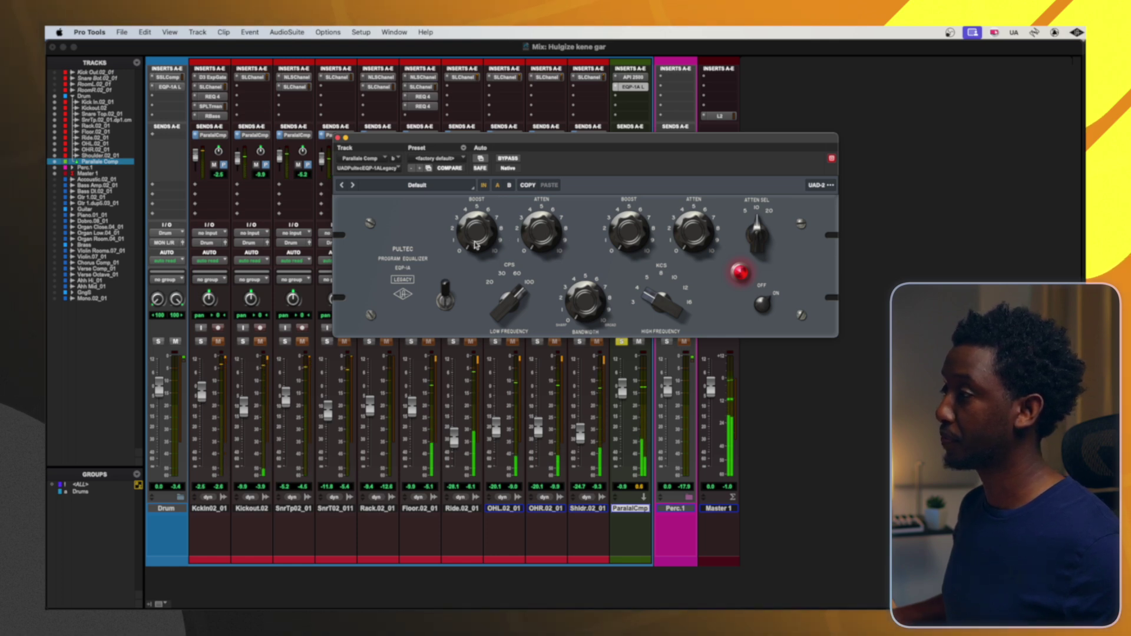
Set the Pultec EQ's low frequency to 60 CPS and high frequency to 10 KCS, and close its window.
{"action": "left_click_drag", "start_coordinate": [509, 301], "coordinate": [507, 294]}
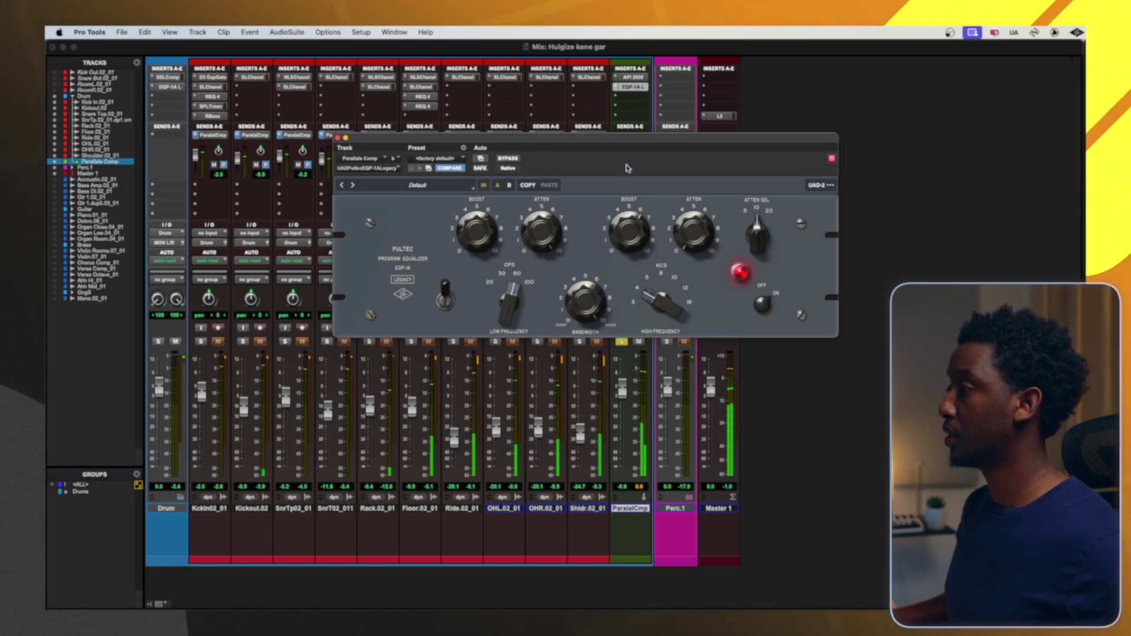
{"action": "left_click_drag", "start_coordinate": [660, 302], "coordinate": [660, 286]}
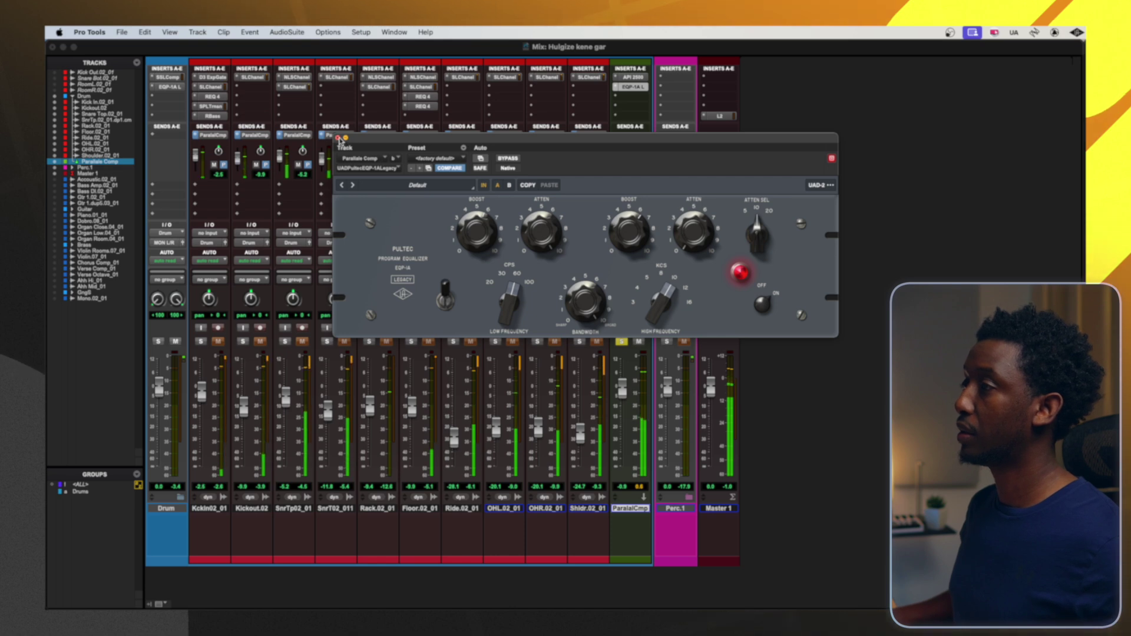
{"action": "left_click", "coordinate": [632, 87]}
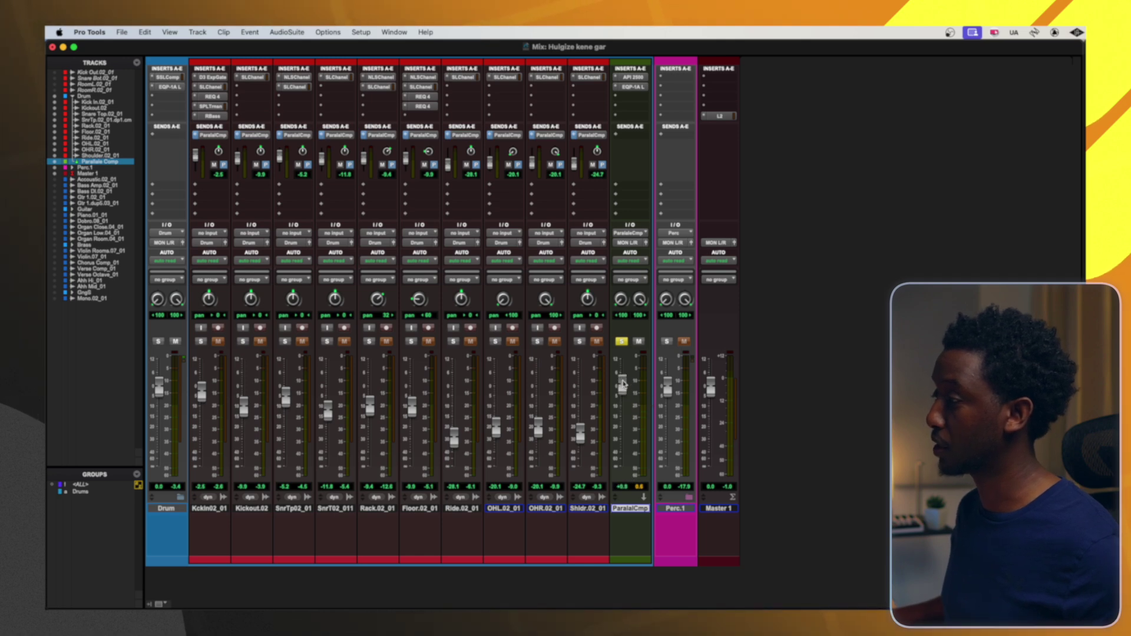
Unsolo the Parallale Comp track and bring its fader up from silence to about -10.5 dB under the drums.
{"action": "left_click", "coordinate": [620, 342]}
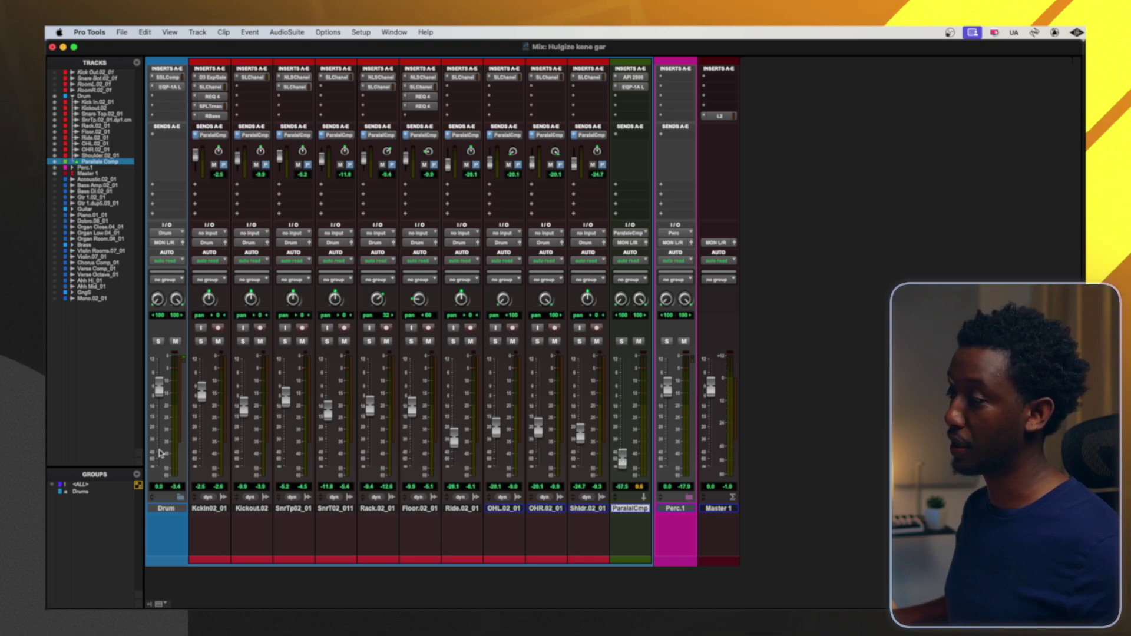
{"action": "left_click_drag", "start_coordinate": [622, 458], "coordinate": [620, 392]}
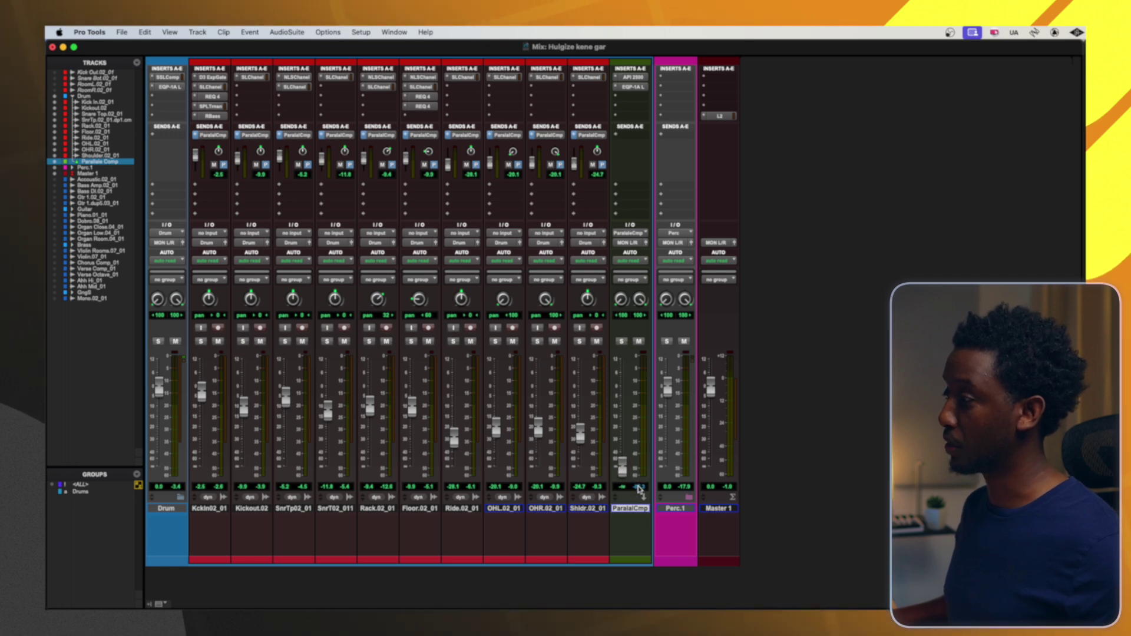
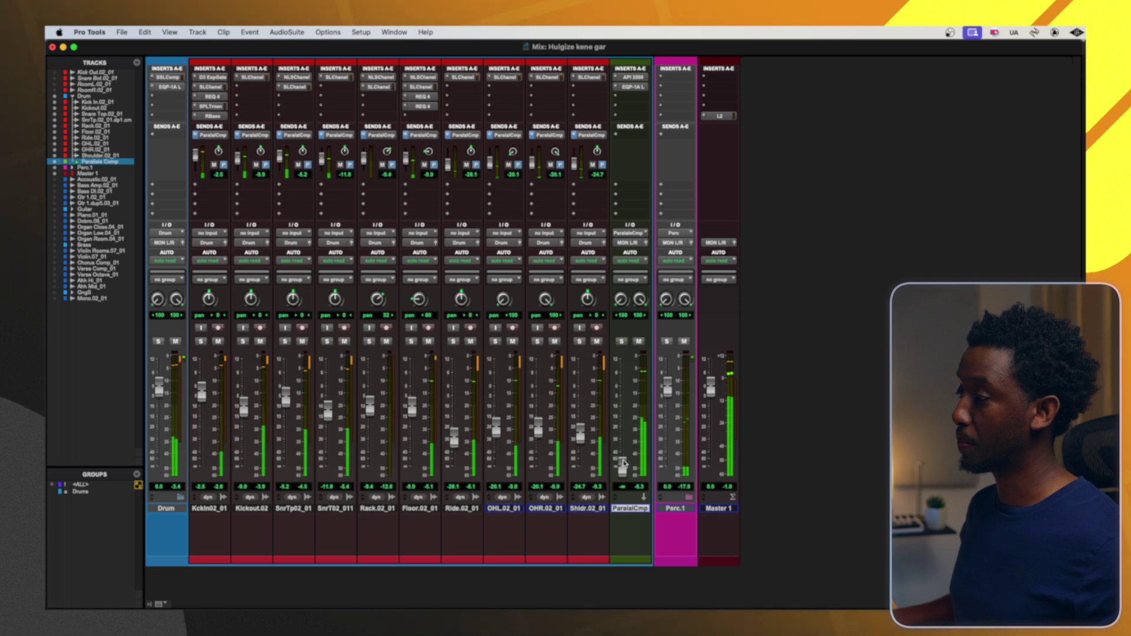
{"action": "left_click_drag", "start_coordinate": [622, 466], "coordinate": [623, 401]}
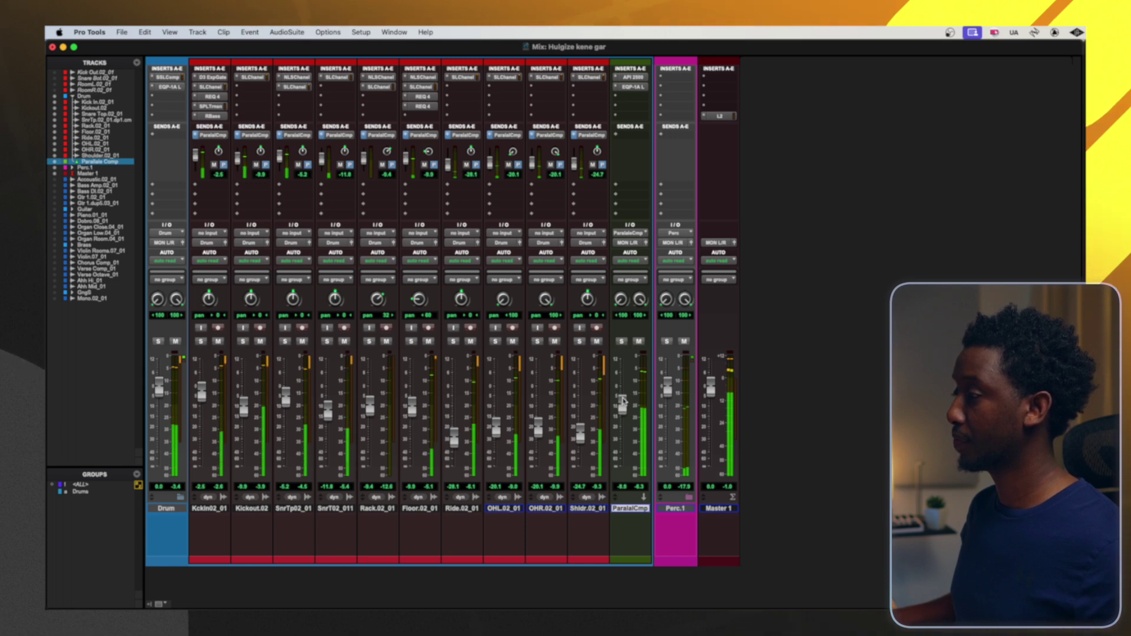
{"action": "left_click_drag", "start_coordinate": [623, 401], "coordinate": [623, 402]}
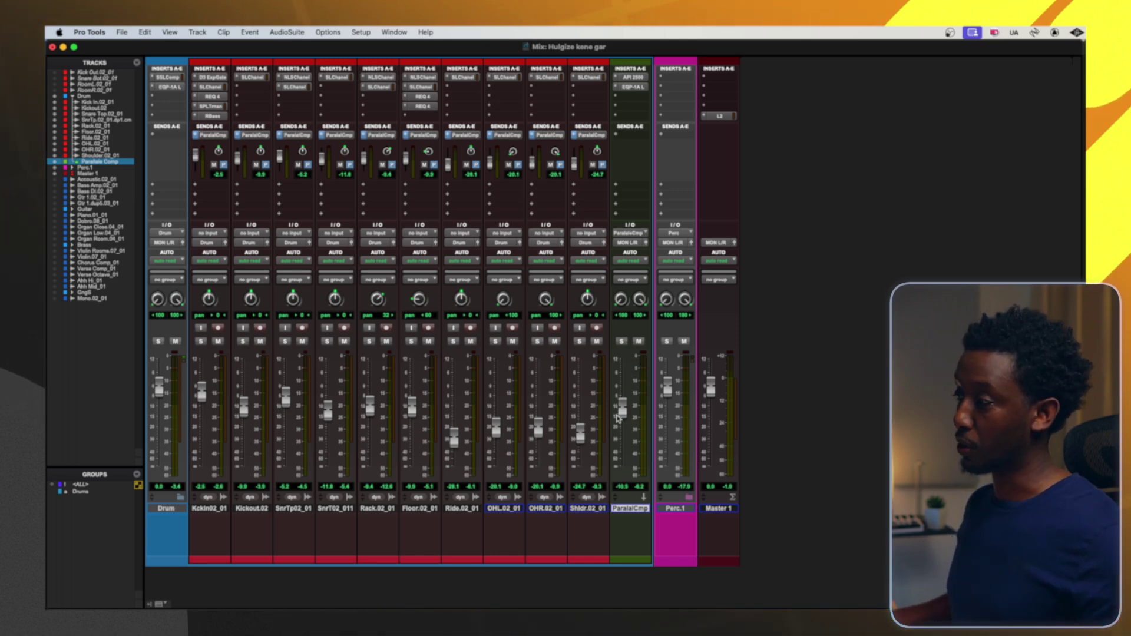
Play the mix, raise the Parallale Comp fader to about -7.5 dB, and compare the track muted and unmuted.
{"action": "key", "text": "space"}
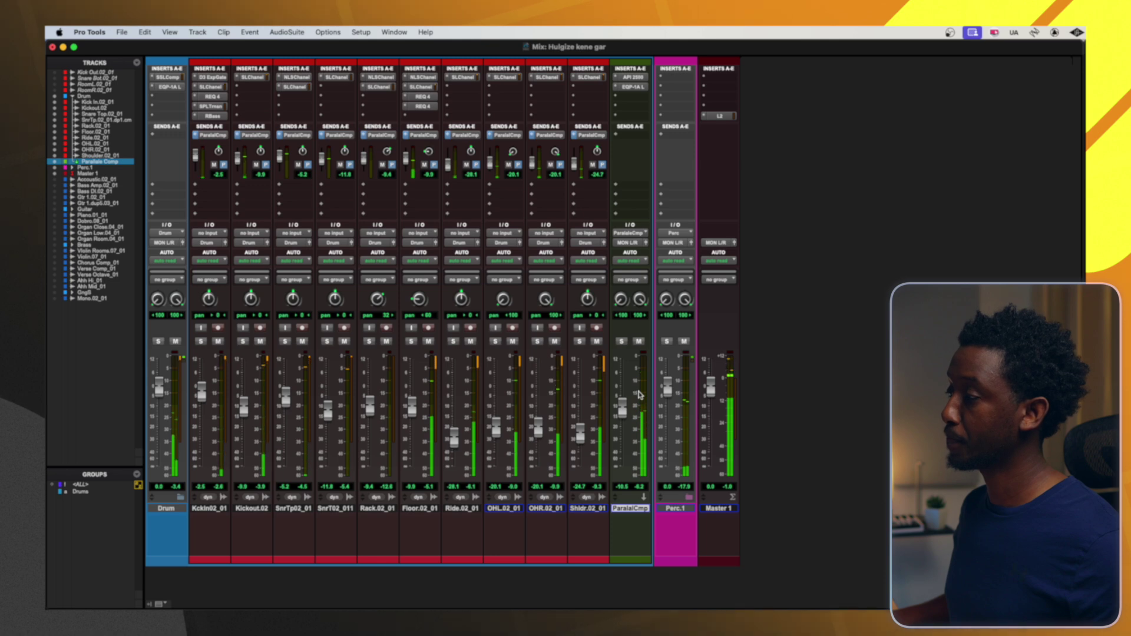
{"action": "left_click", "coordinate": [638, 341]}
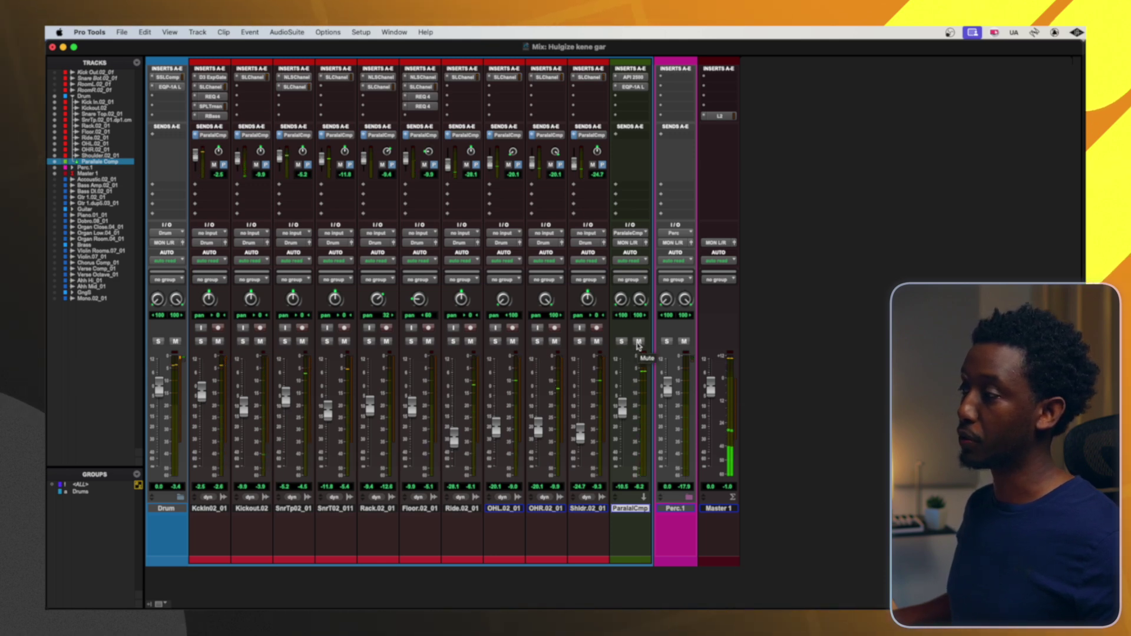
{"action": "key", "text": "space"}
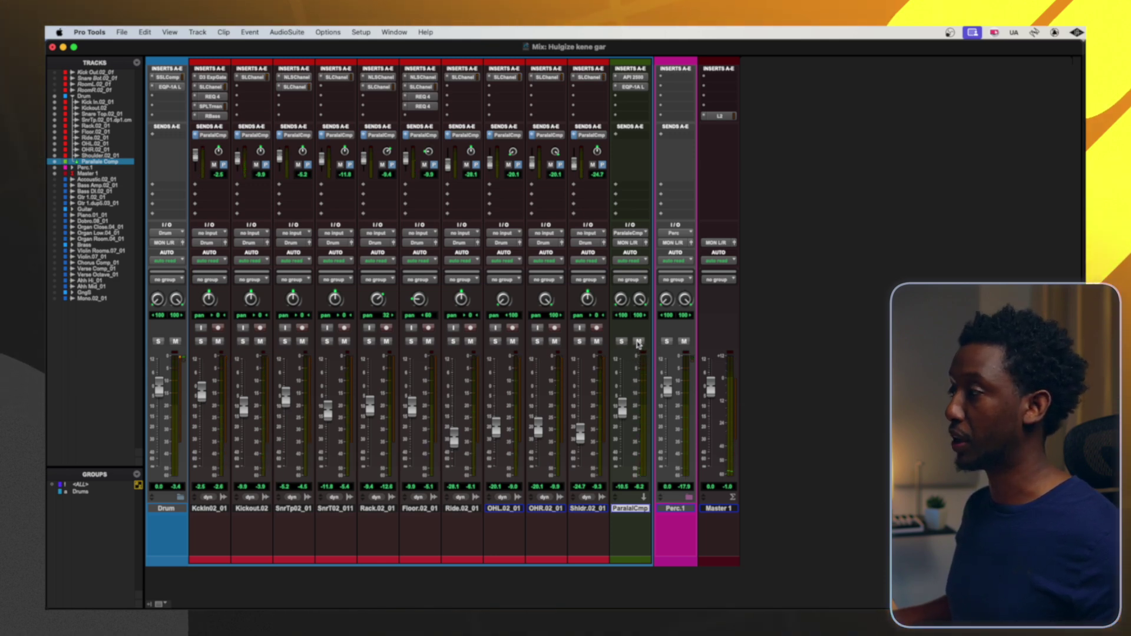
{"action": "key", "text": "space"}
{"action": "left_click_drag", "start_coordinate": [623, 407], "coordinate": [624, 401]}
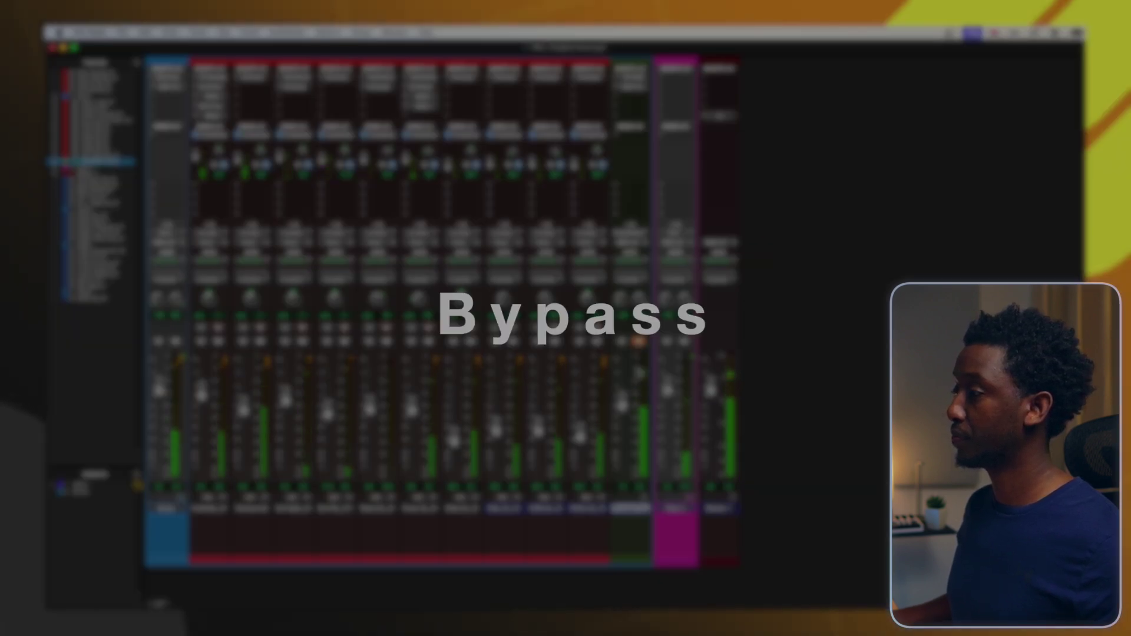
{"action": "left_click", "coordinate": [639, 341]}
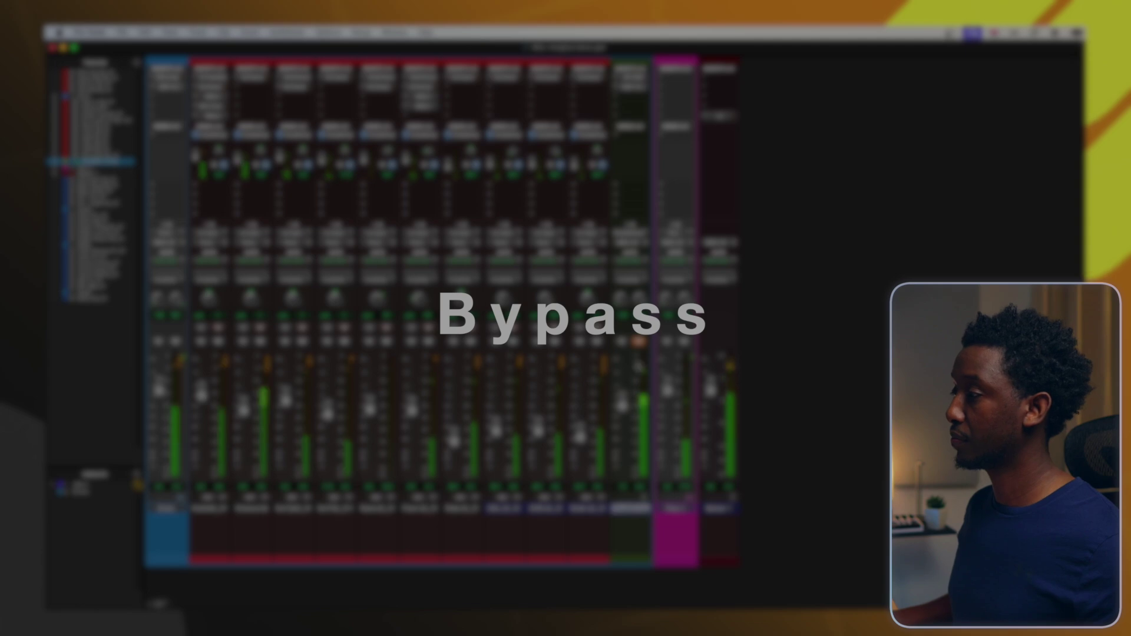
{"action": "left_click", "coordinate": [639, 341]}
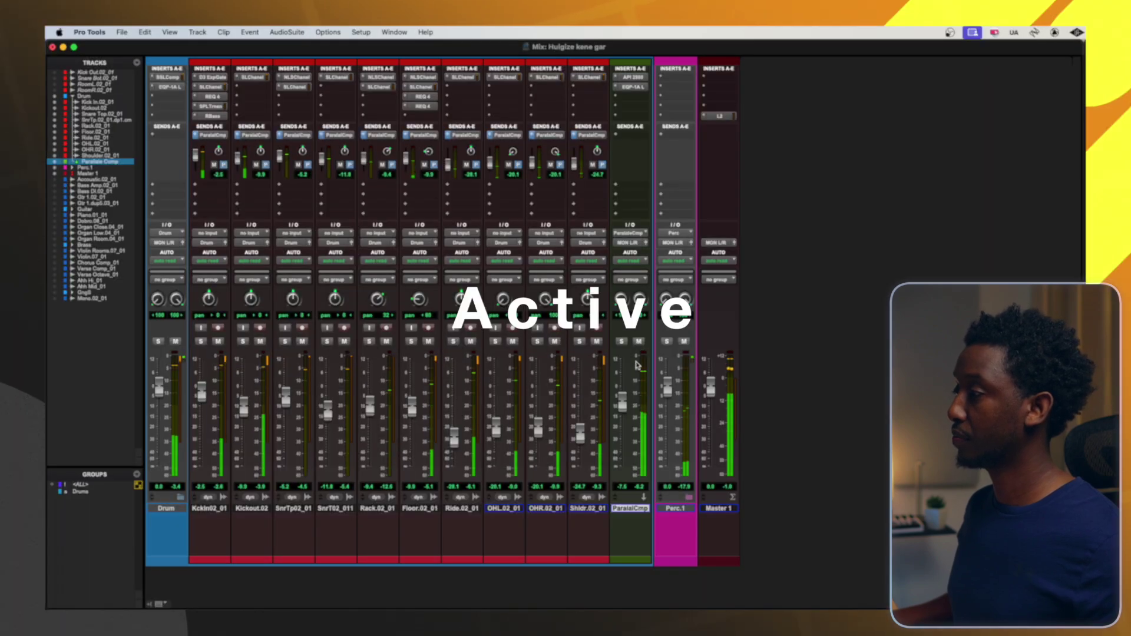
Compare the mix with the Parallale Comp track muted and unmuted, and lower its fader to -15.0 dB.
{"action": "left_click_drag", "start_coordinate": [622, 403], "coordinate": [626, 411]}
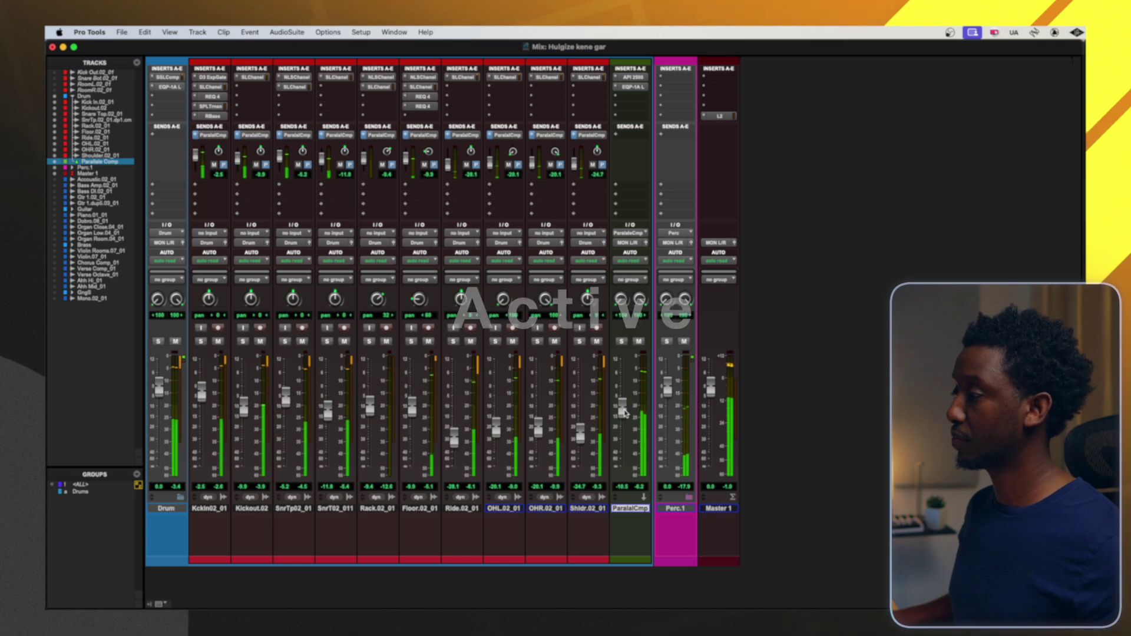
{"action": "left_click", "coordinate": [639, 342]}
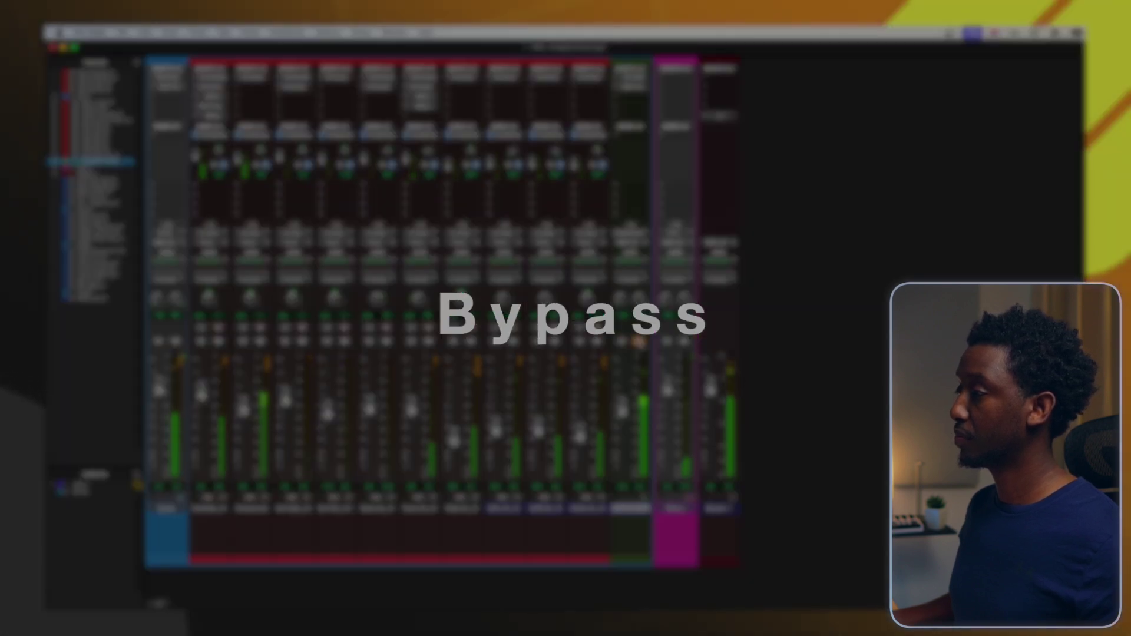
{"action": "left_click", "coordinate": [638, 342]}
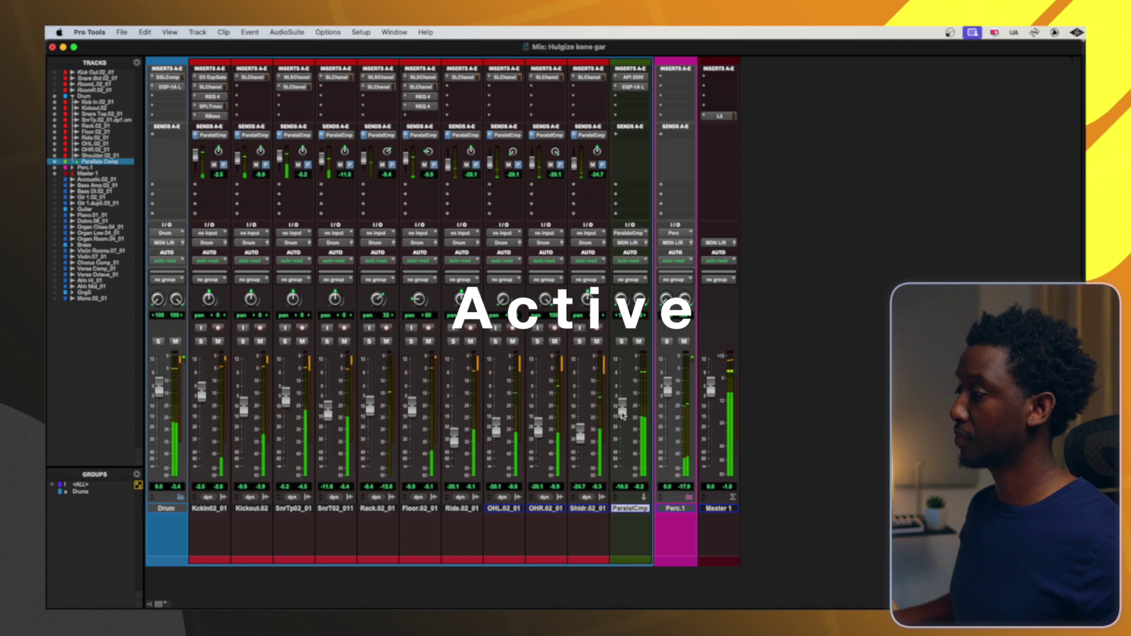
{"action": "left_click_drag", "start_coordinate": [622, 415], "coordinate": [622, 423]}
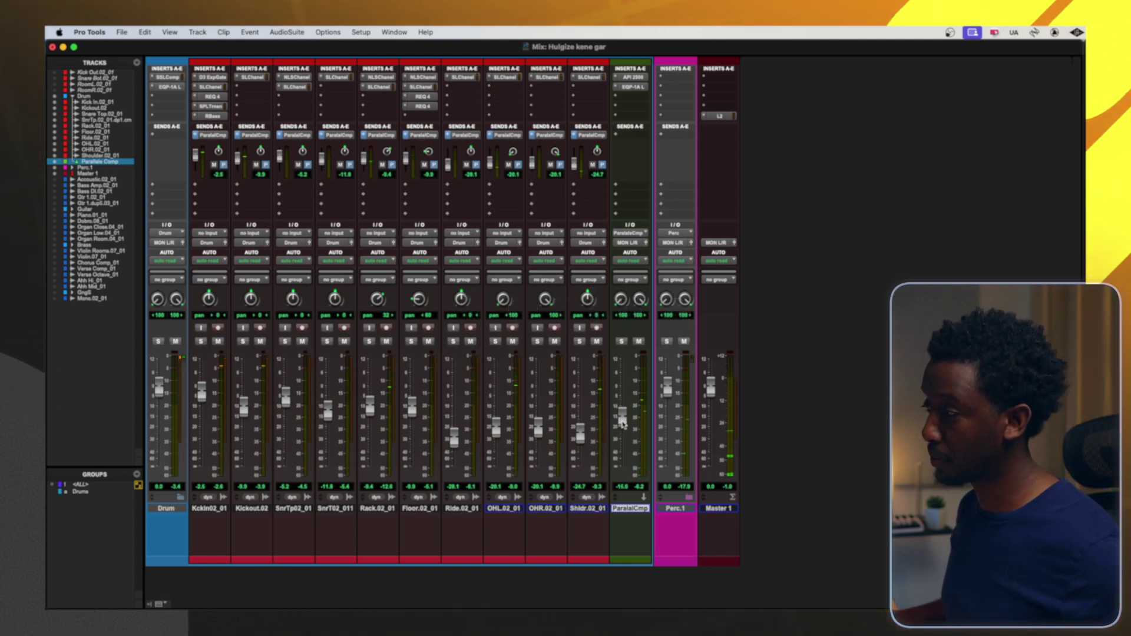
{"action": "left_click_drag", "start_coordinate": [623, 423], "coordinate": [620, 425]}
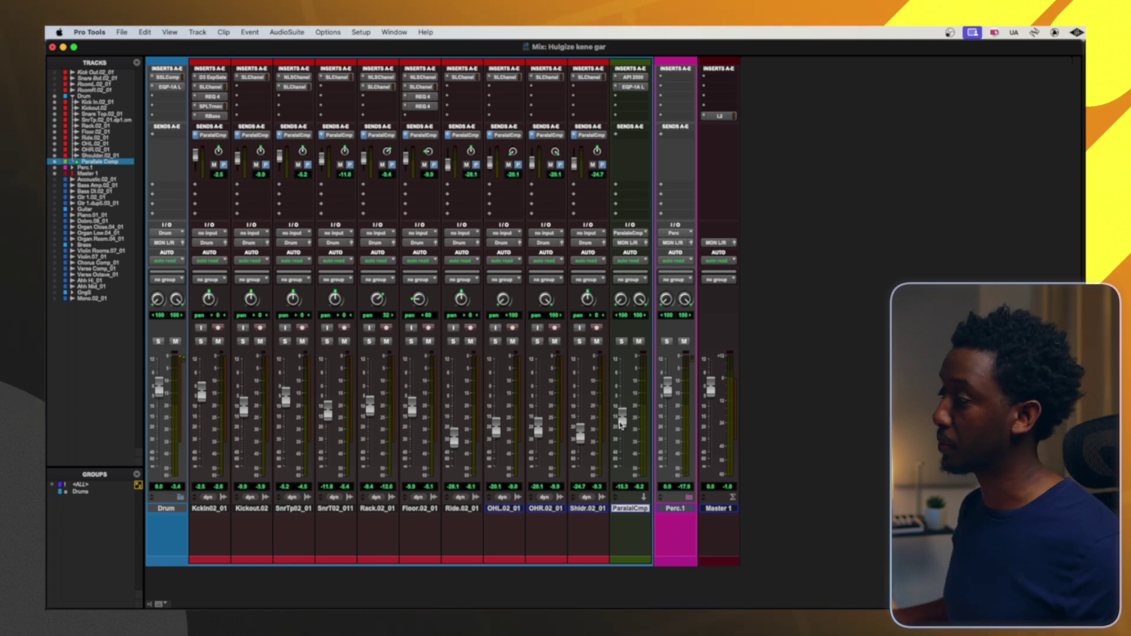
{"action": "left_click_drag", "start_coordinate": [620, 424], "coordinate": [630, 421]}
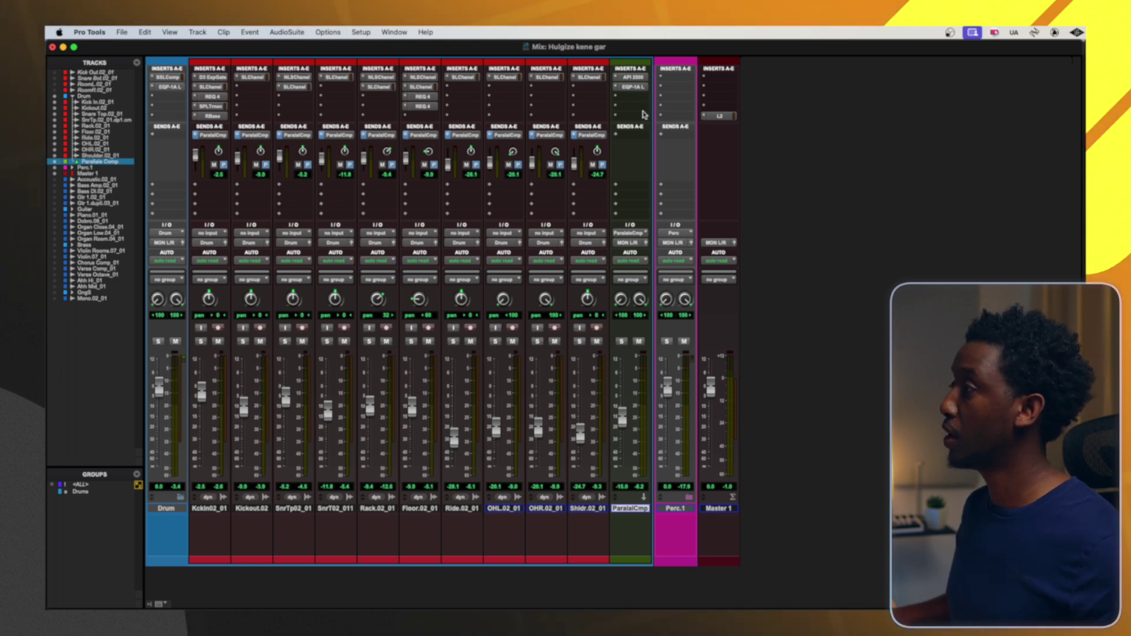
Remove the API 2500 compressor and the Pultec EQ from the Parallale Comp track's inserts.
{"action": "left_click", "coordinate": [616, 79]}
{"action": "left_click", "coordinate": [616, 83]}
{"action": "left_click", "coordinate": [617, 88]}
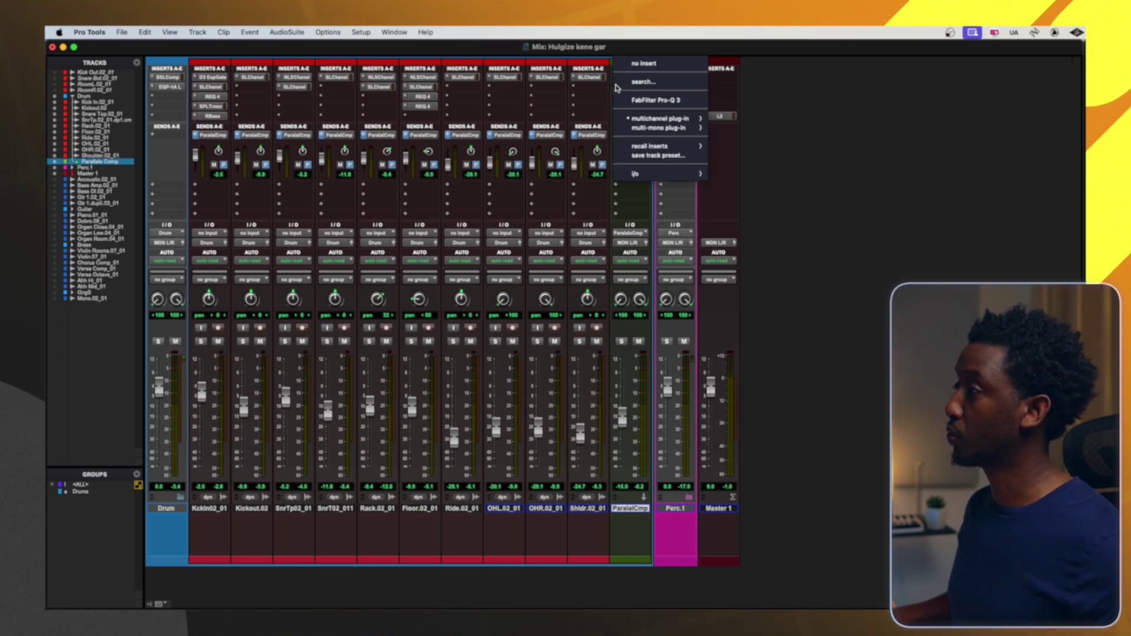
{"action": "left_click", "coordinate": [628, 113]}
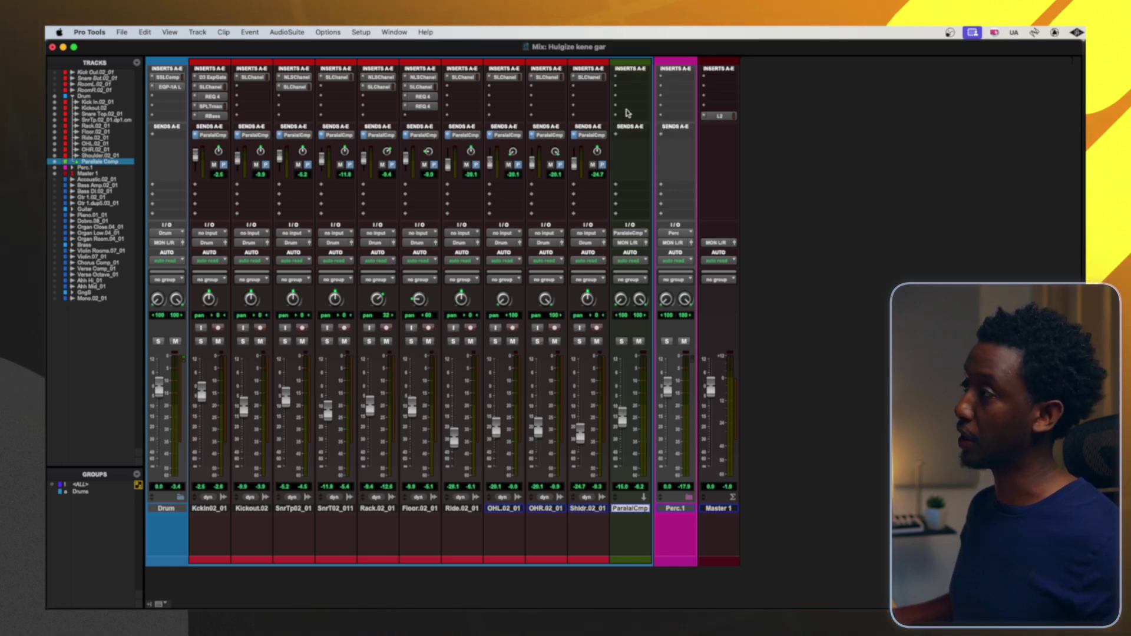
Insert the stereo Dyn3 Compressor/Limiter as a multichannel plug-in in the Parallale Comp track's first insert slot.
{"action": "left_click", "coordinate": [627, 78]}
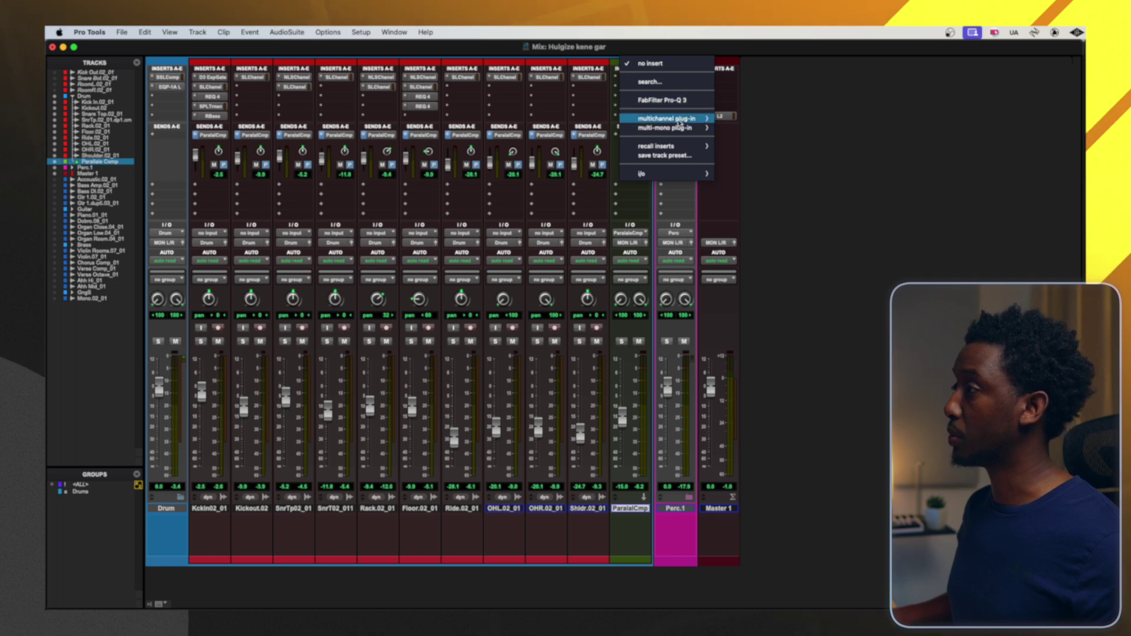
{"action": "mouse_move", "coordinate": [677, 120]}
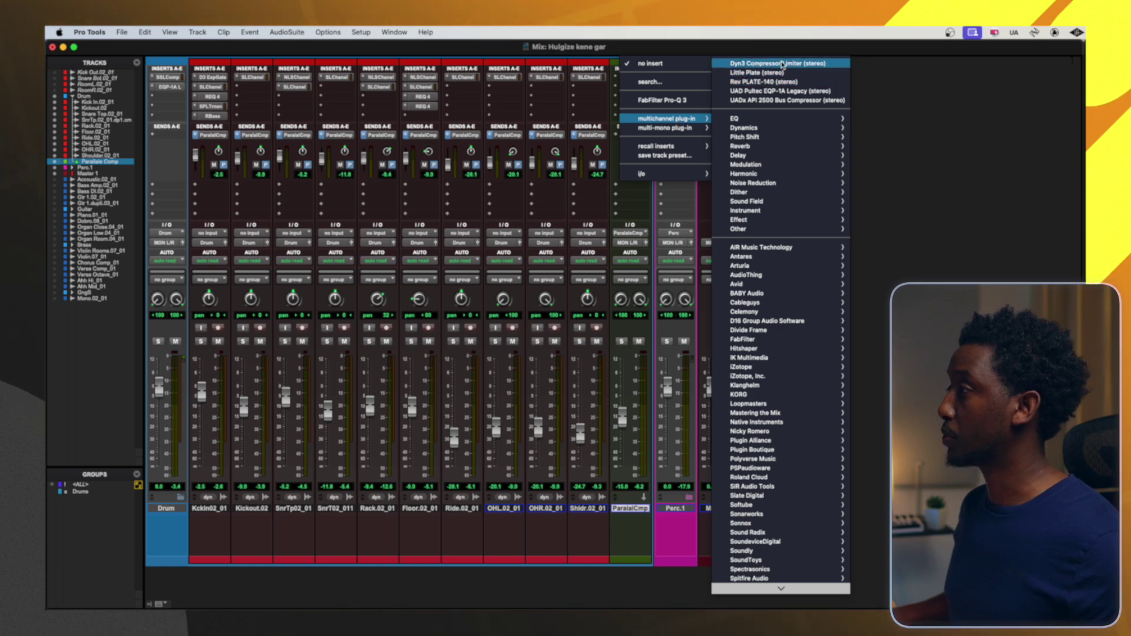
{"action": "left_click", "coordinate": [756, 63]}
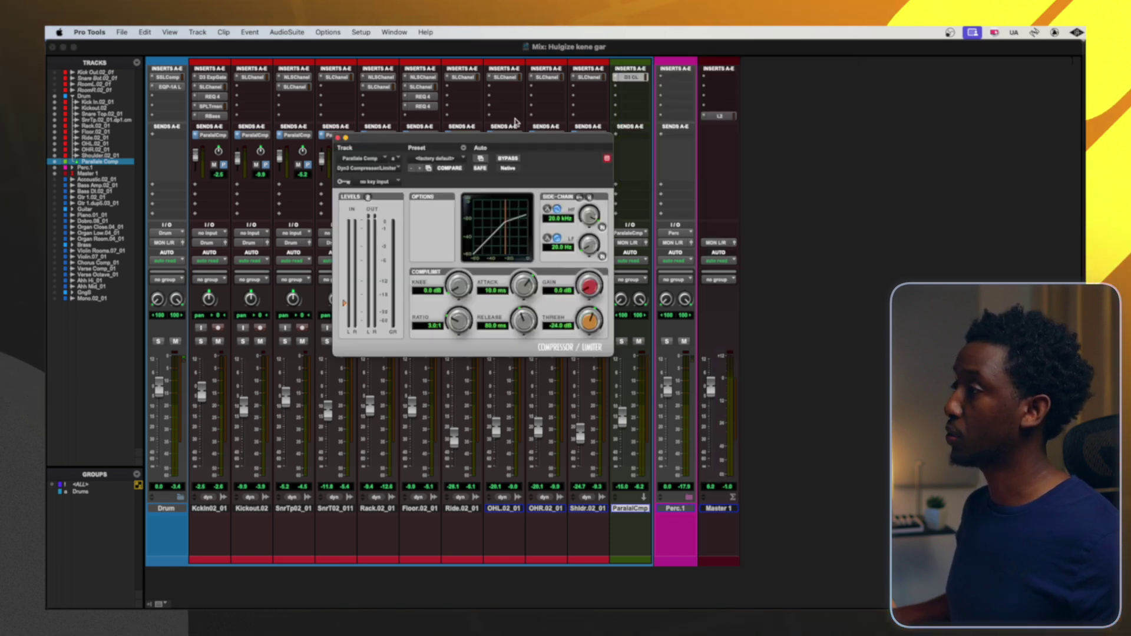
{"action": "left_click_drag", "start_coordinate": [510, 145], "coordinate": [558, 160]}
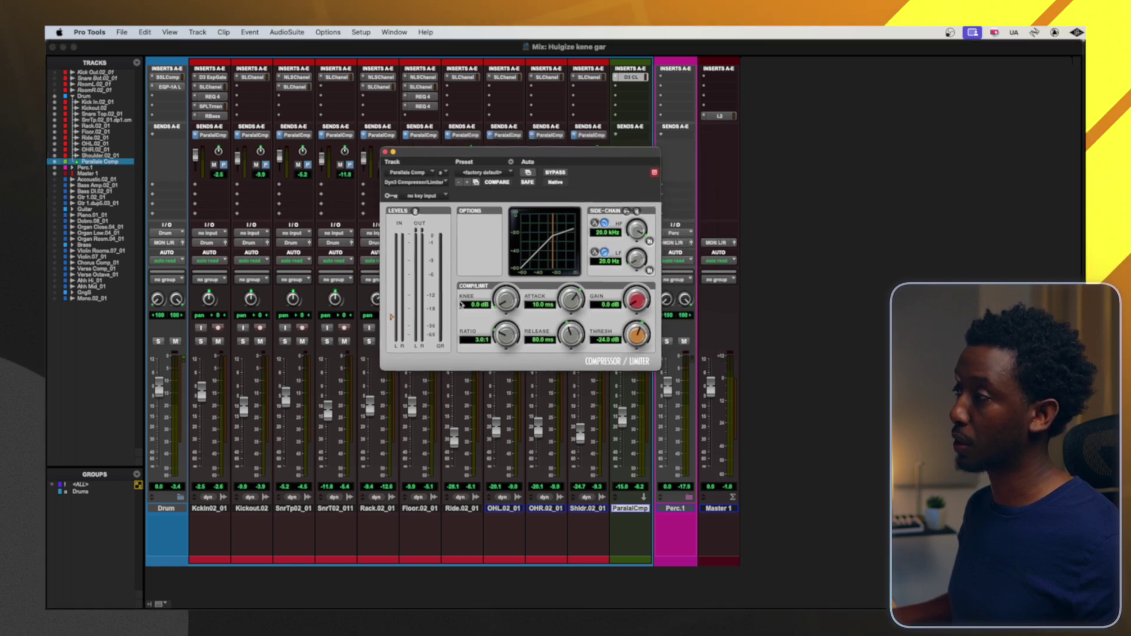
Solo the Parallale Comp track and move the Dyn3 Compressor/Limiter window to an unobstructed spot over the mixer.
{"action": "left_click_drag", "start_coordinate": [572, 159], "coordinate": [570, 158]}
{"action": "left_click_drag", "start_coordinate": [422, 155], "coordinate": [725, 152]}
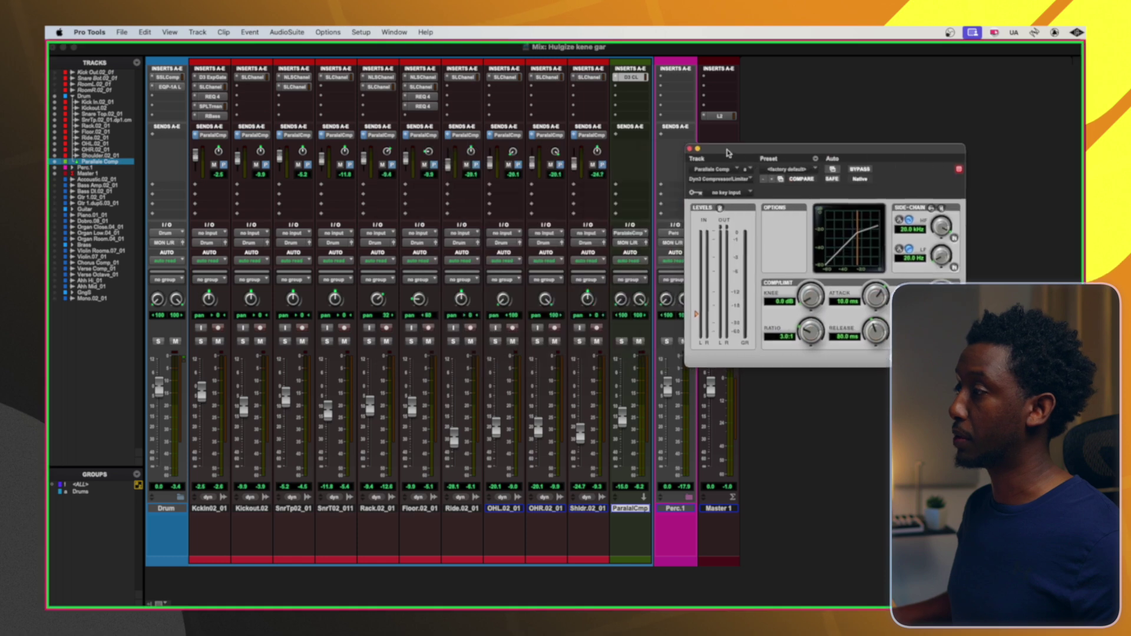
{"action": "left_click", "coordinate": [622, 341]}
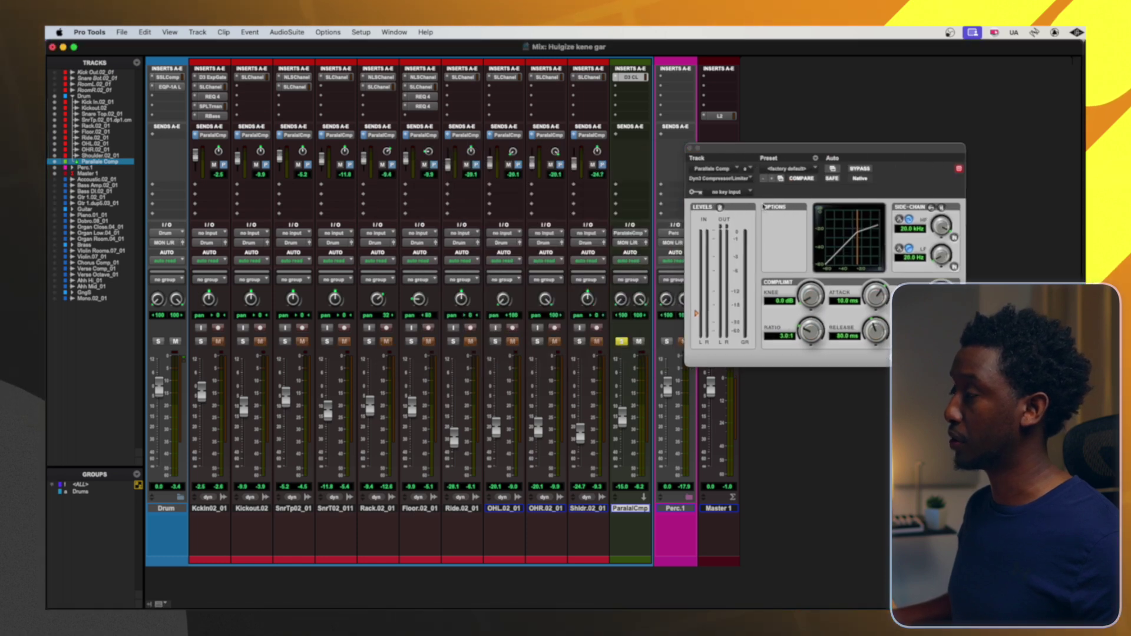
{"action": "left_click_drag", "start_coordinate": [774, 151], "coordinate": [418, 107]}
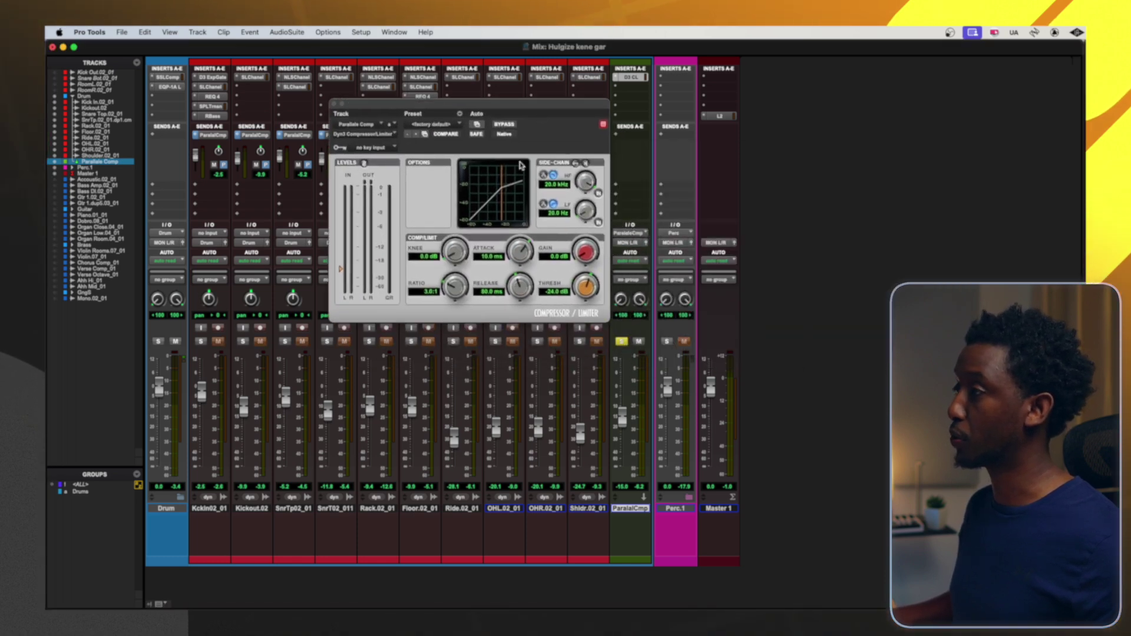
{"action": "left_click_drag", "start_coordinate": [507, 108], "coordinate": [588, 132]}
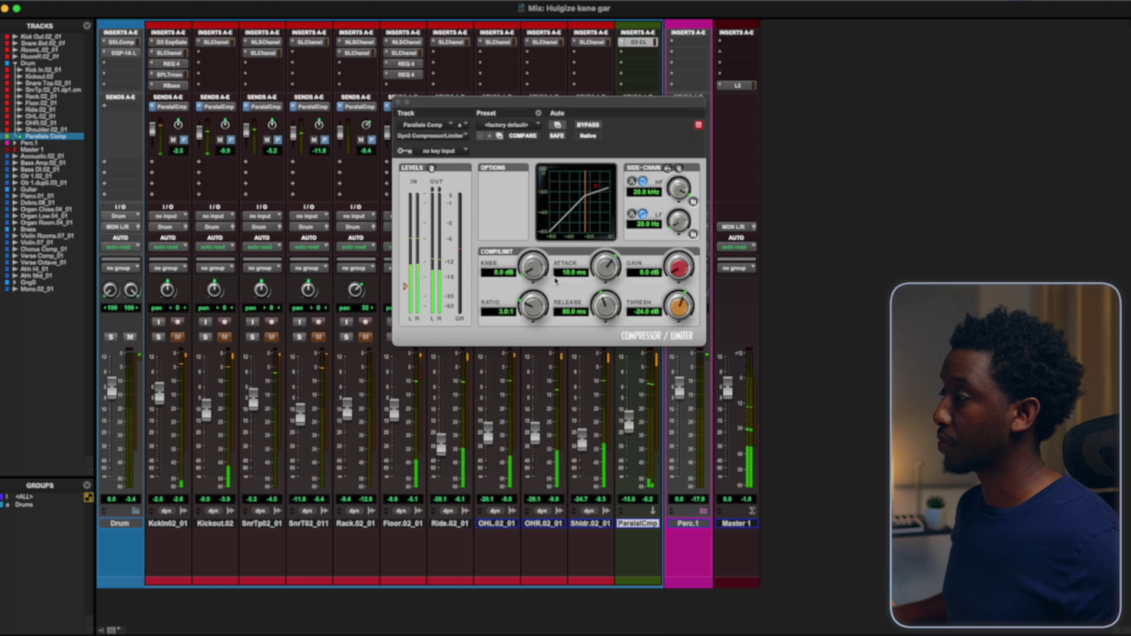
During playback, set the Dyn3 compressor's ratio to 11.4:1, attack to 4.4 ms, and release to 57.3 ms.
{"action": "left_click_drag", "start_coordinate": [532, 307], "coordinate": [528, 286]}
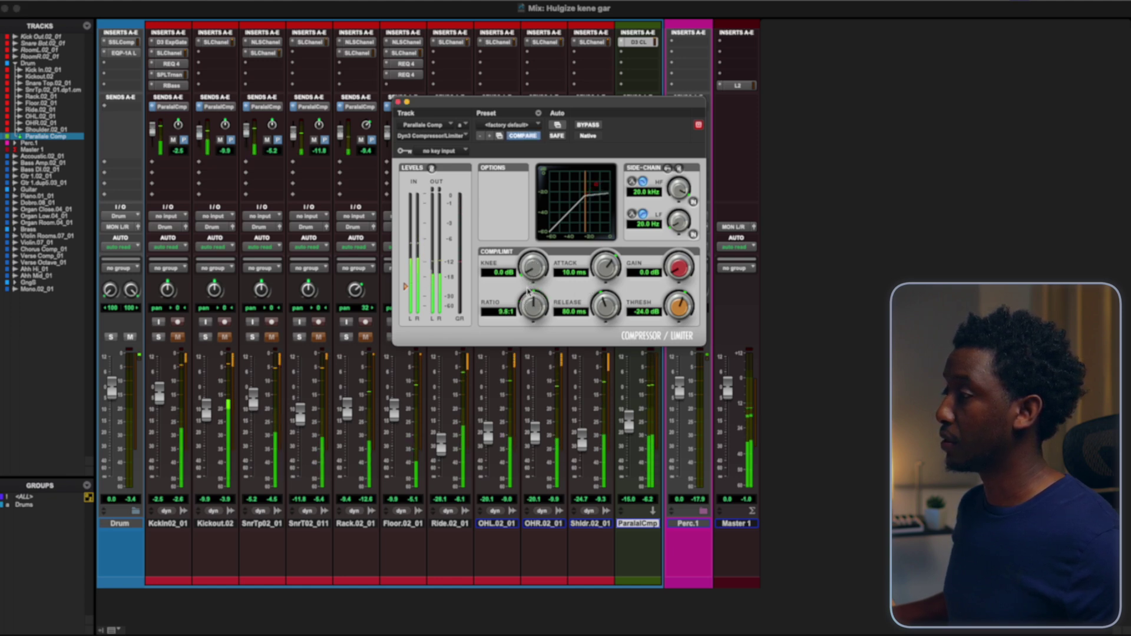
{"action": "left_click_drag", "start_coordinate": [618, 272], "coordinate": [589, 303]}
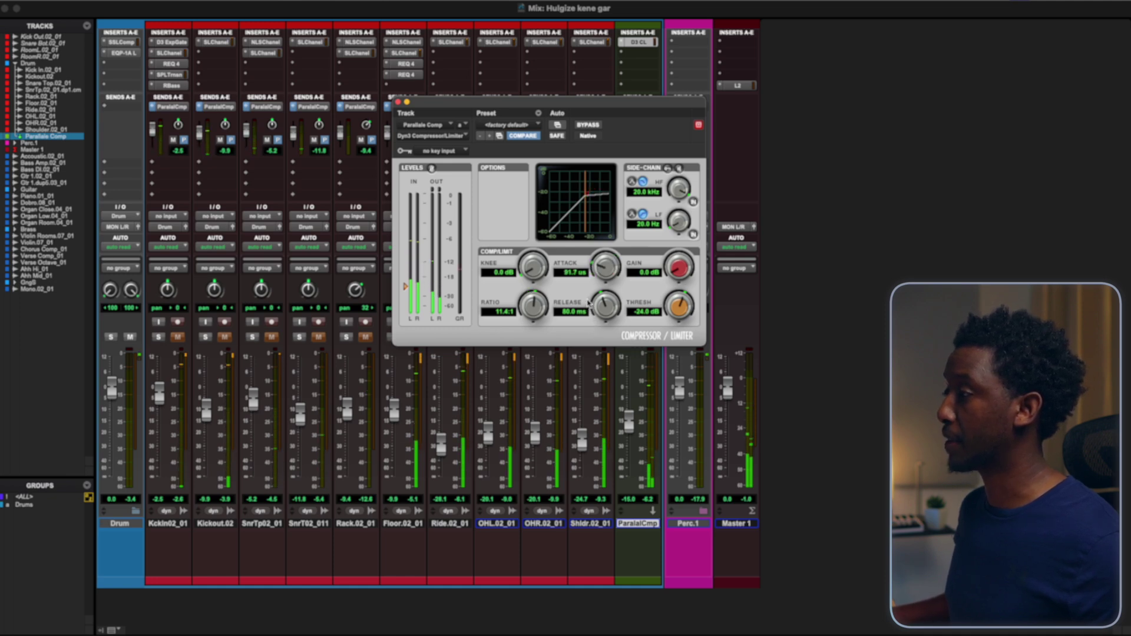
{"action": "left_click_drag", "start_coordinate": [589, 298], "coordinate": [593, 276]}
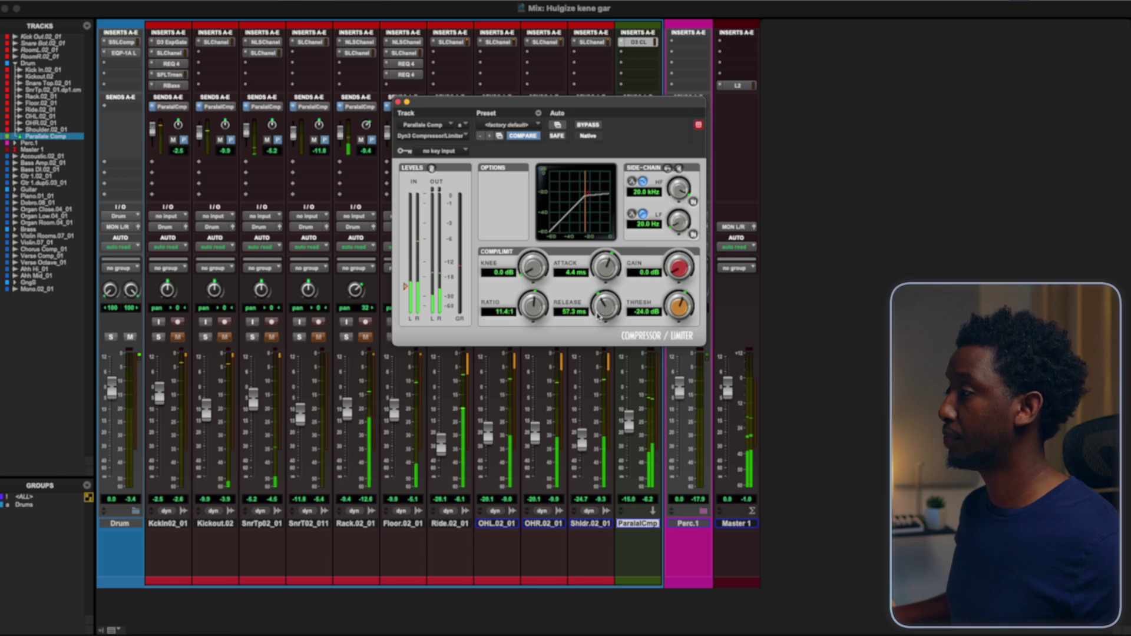
Set the Dyn3 compressor's threshold to -34.5 dB, knee to 2.8 dB, and gain to 11.2 dB.
{"action": "mouse_move", "coordinate": [679, 306]}
{"action": "left_mouse_down"}
{"action": "mouse_move", "coordinate": [681, 296]}
{"action": "mouse_move", "coordinate": [676, 326]}
{"action": "left_mouse_up"}
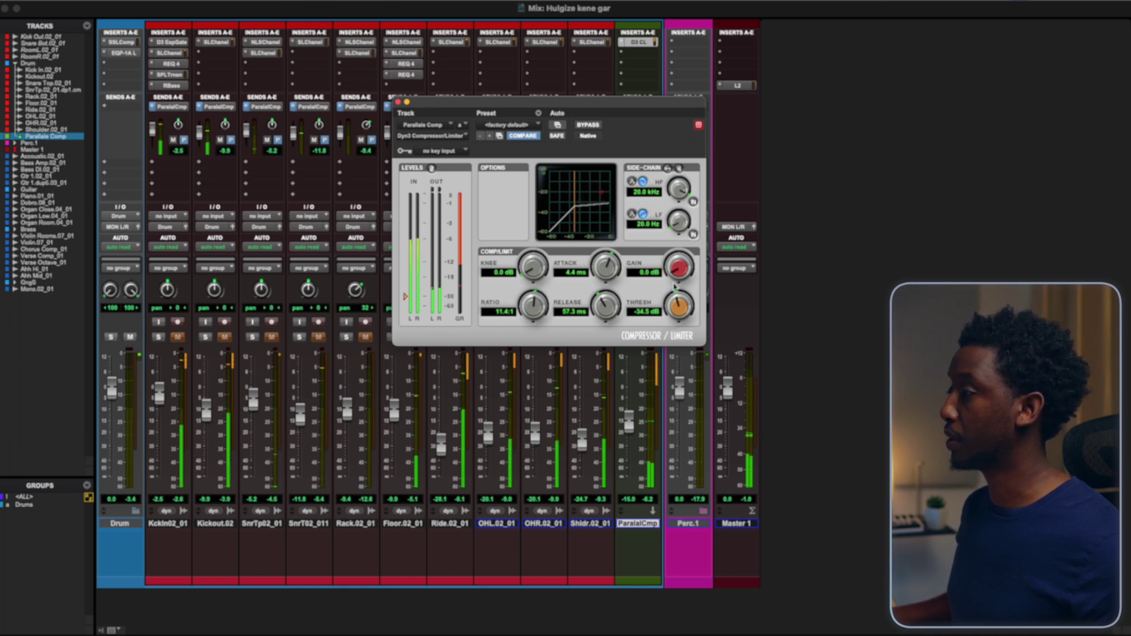
{"action": "left_click_drag", "start_coordinate": [532, 269], "coordinate": [529, 258]}
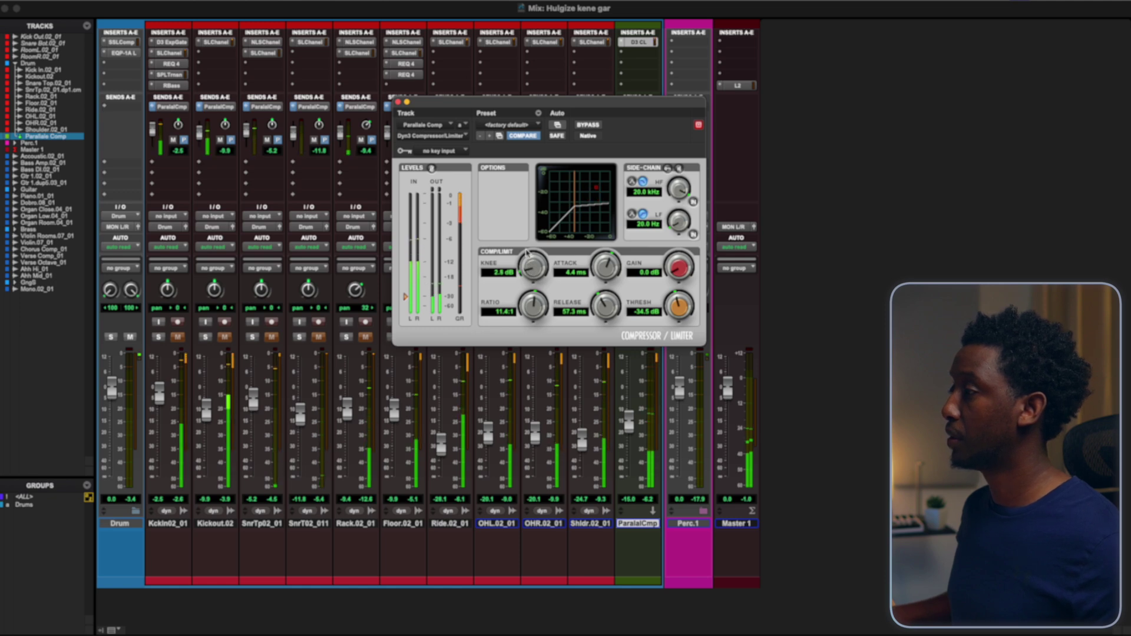
{"action": "mouse_move", "coordinate": [677, 269]}
{"action": "left_mouse_down"}
{"action": "mouse_move", "coordinate": [677, 237]}
{"action": "mouse_move", "coordinate": [676, 250]}
{"action": "left_mouse_up"}
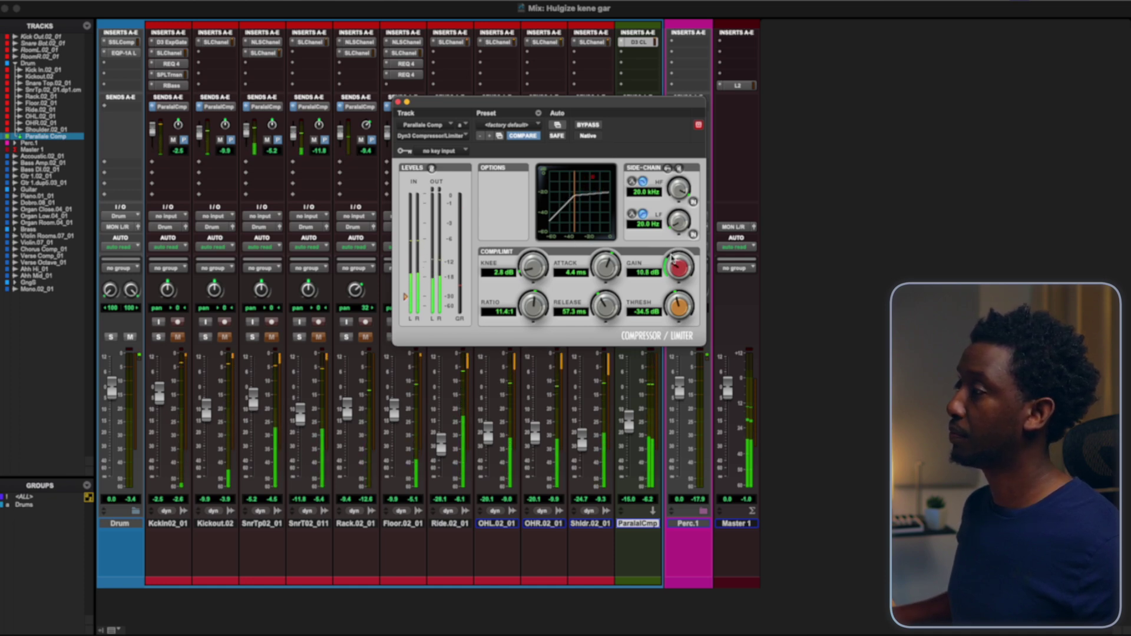
{"action": "left_click_drag", "start_coordinate": [676, 269], "coordinate": [676, 268]}
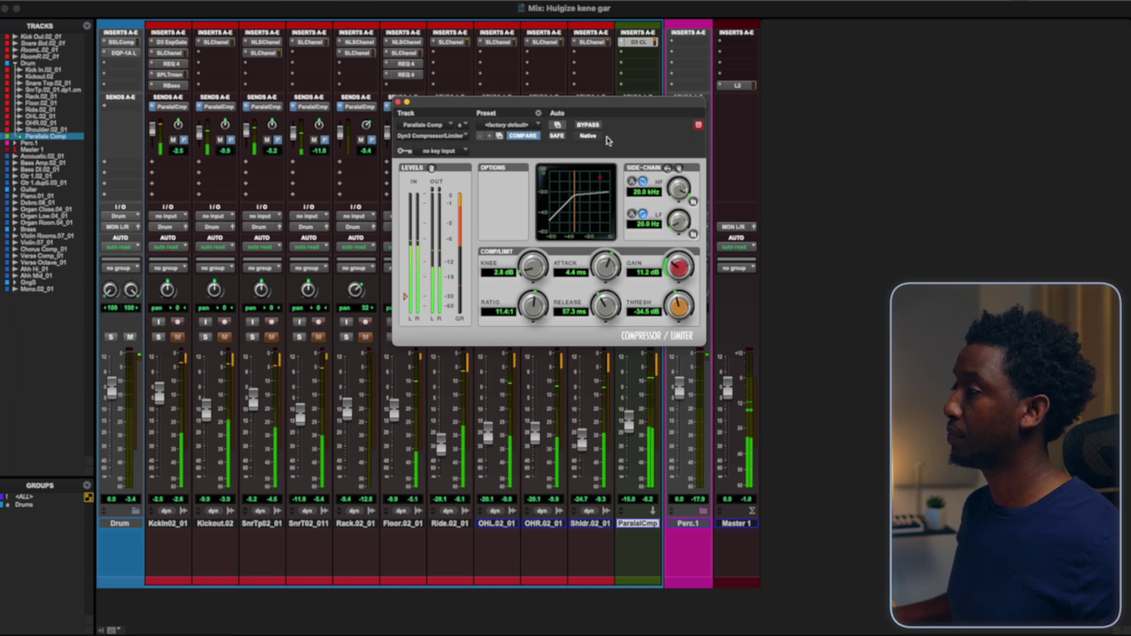
{"action": "left_click_drag", "start_coordinate": [583, 149], "coordinate": [595, 139]}
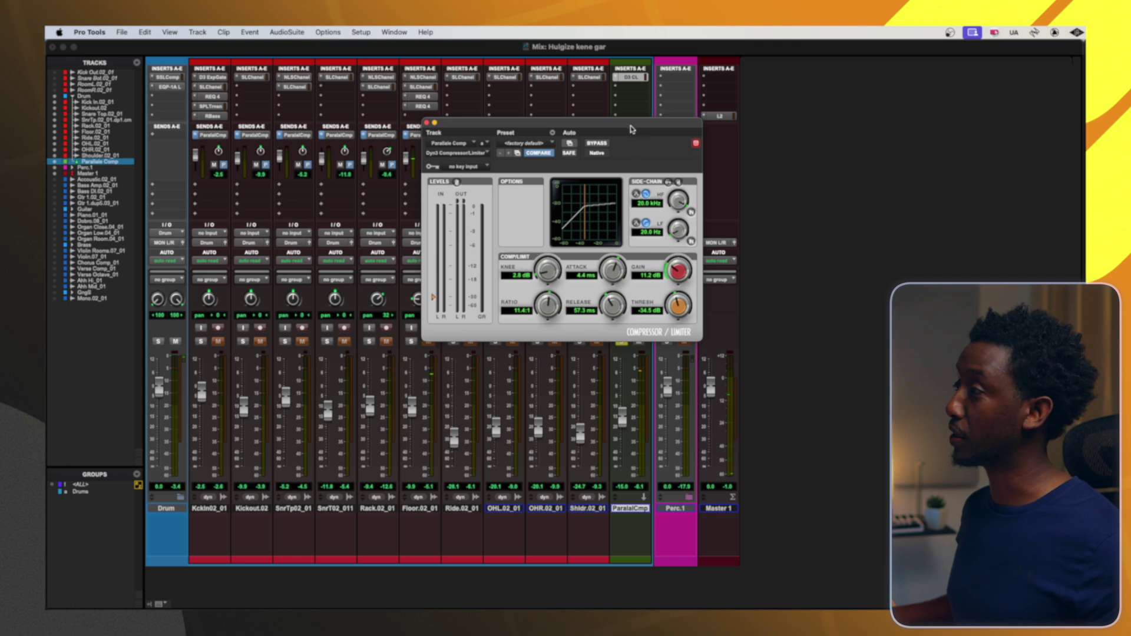
{"action": "left_click_drag", "start_coordinate": [634, 130], "coordinate": [647, 138]}
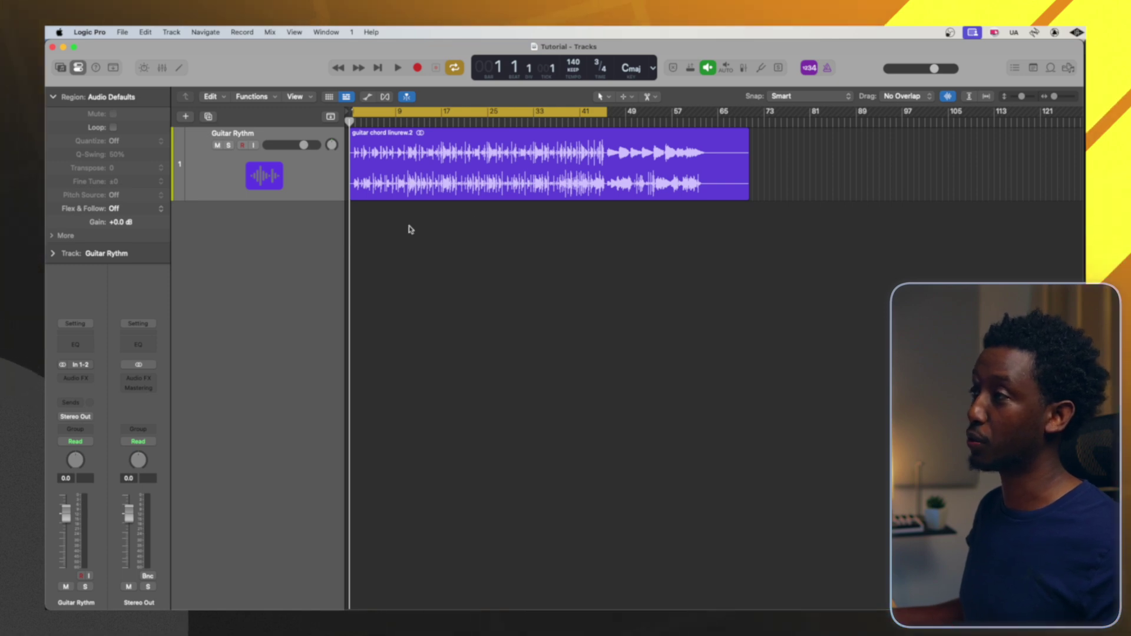
In Logic Pro, audition the Guitar Rythm track and add a Bus 1 send to it in the mixer.
{"action": "key", "text": "space"}
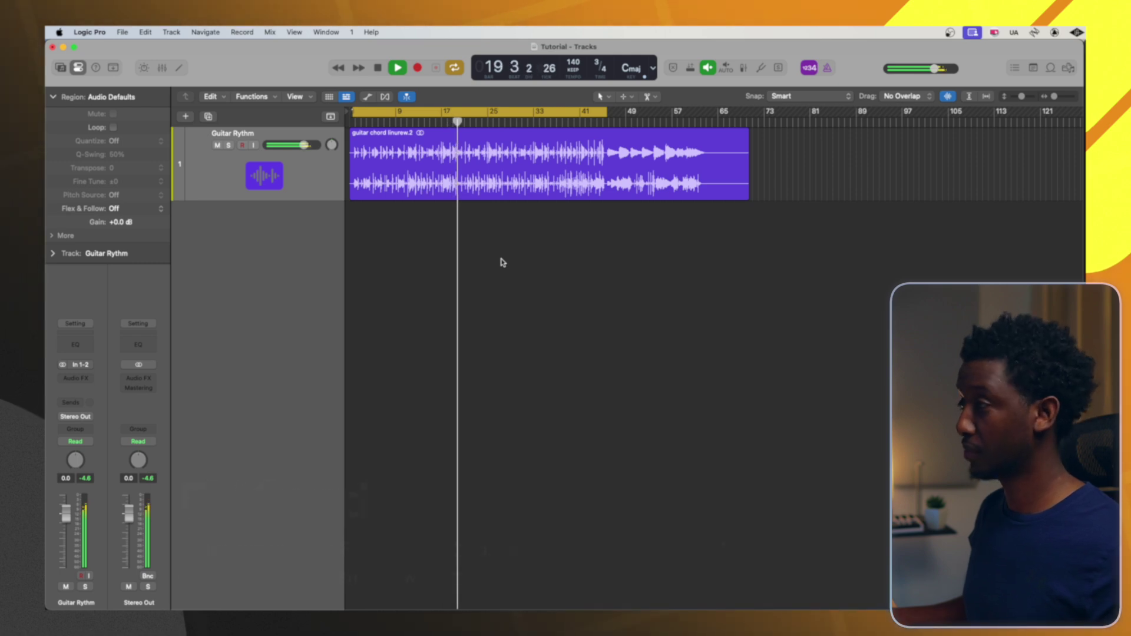
{"action": "key", "text": "space"}
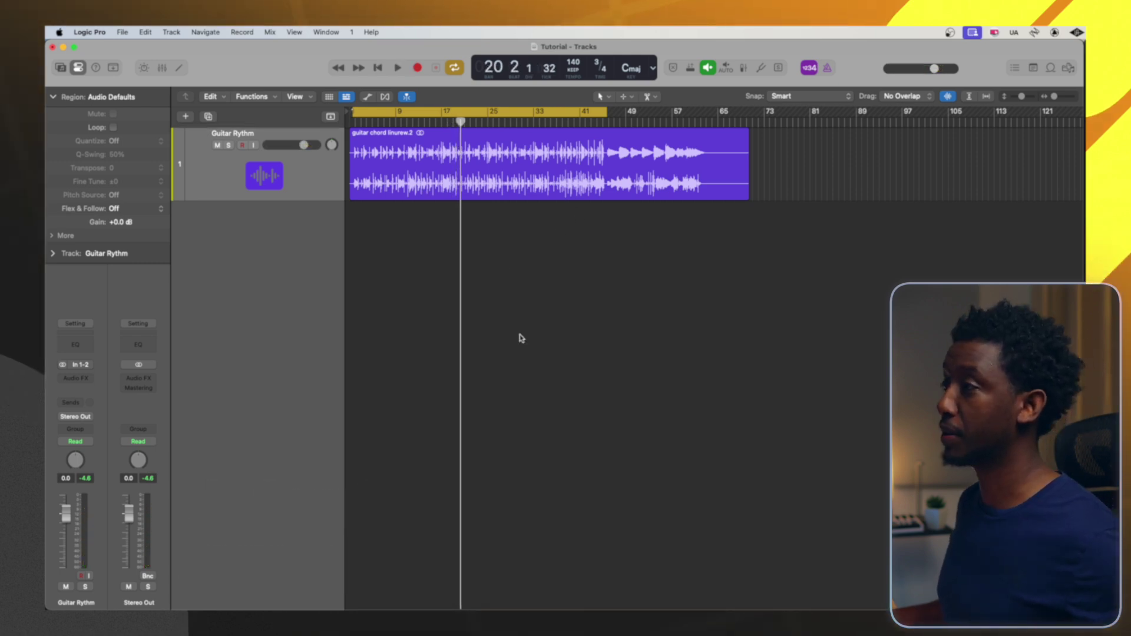
{"action": "key", "text": "x"}
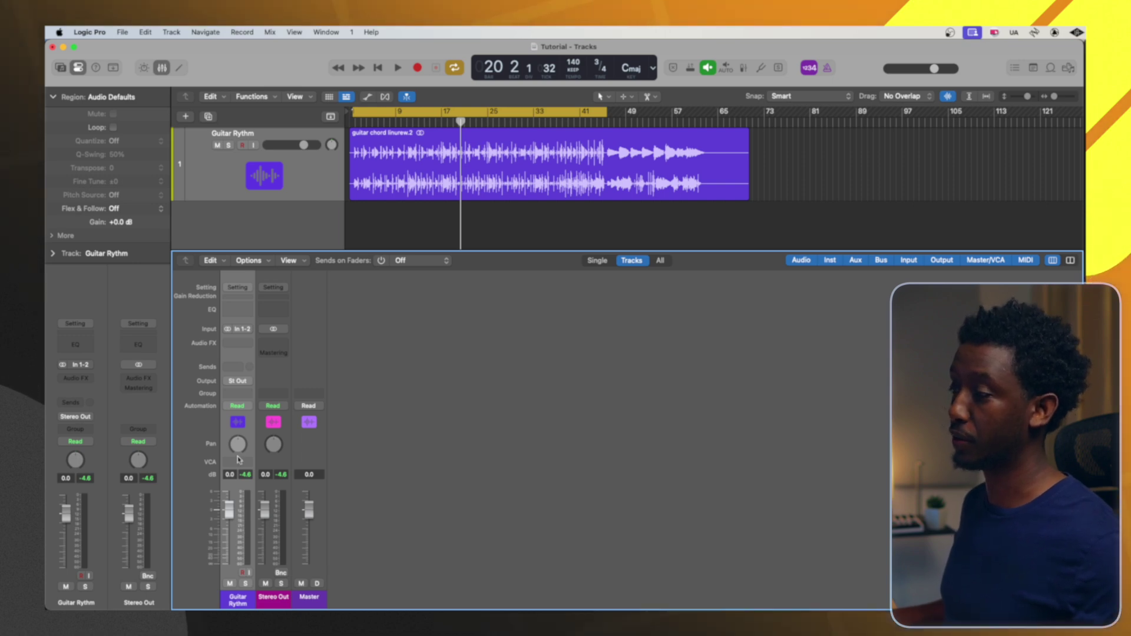
{"action": "left_click", "coordinate": [239, 368]}
{"action": "mouse_move", "coordinate": [282, 384]}
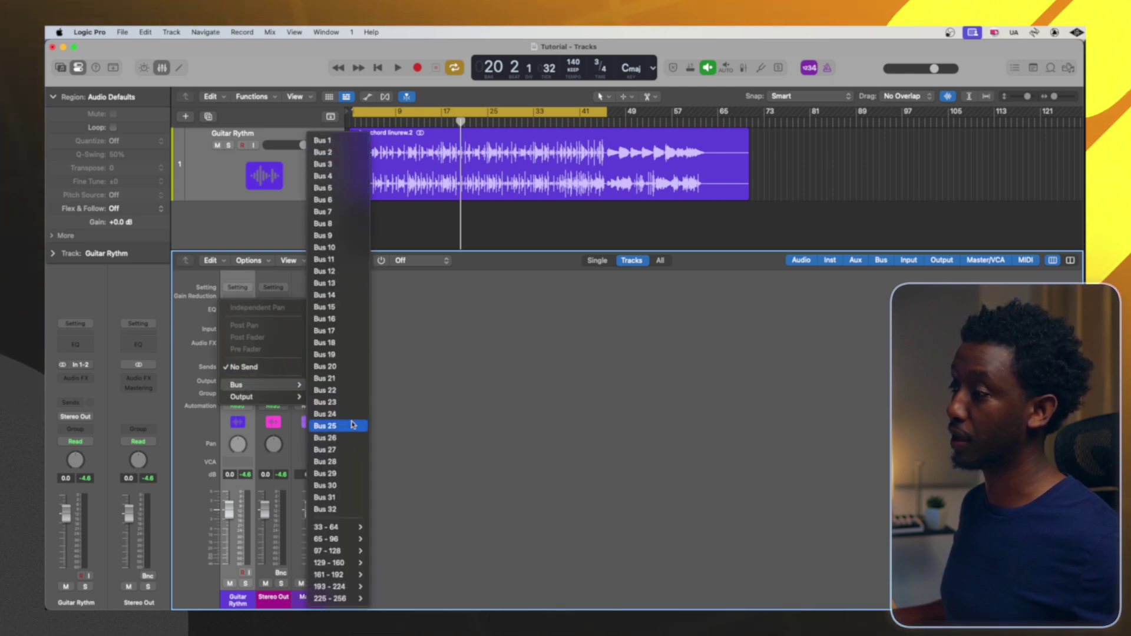
{"action": "left_click", "coordinate": [345, 143]}
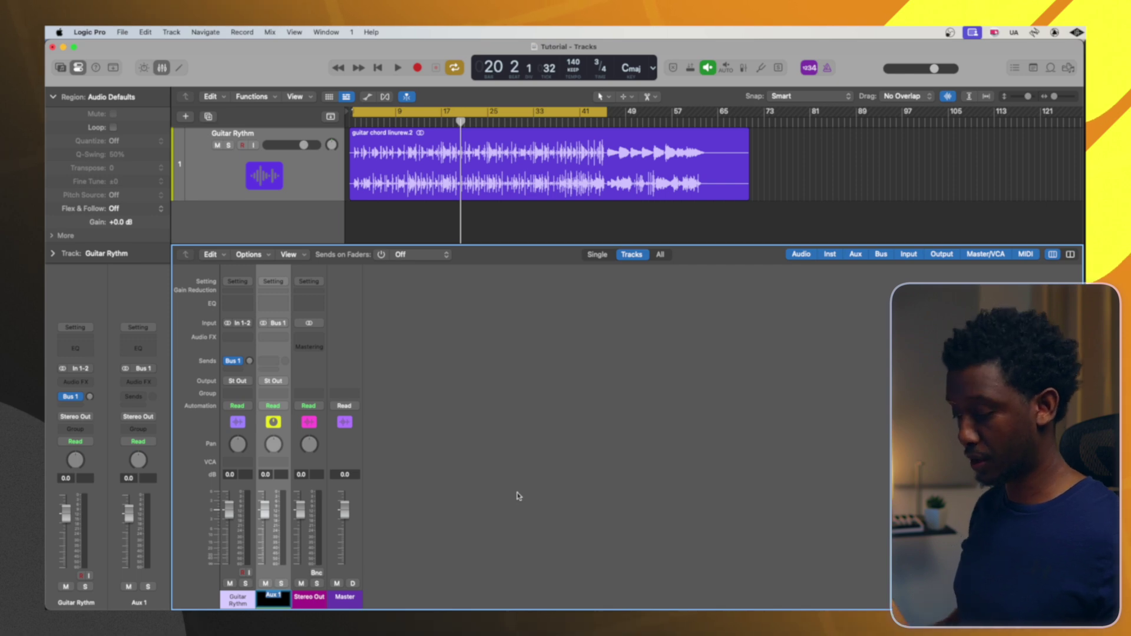
Name the new aux channel Parallar Comp and insert the Stereo Delay plug-in on it.
{"action": "type", "text": "rallel Comp"}
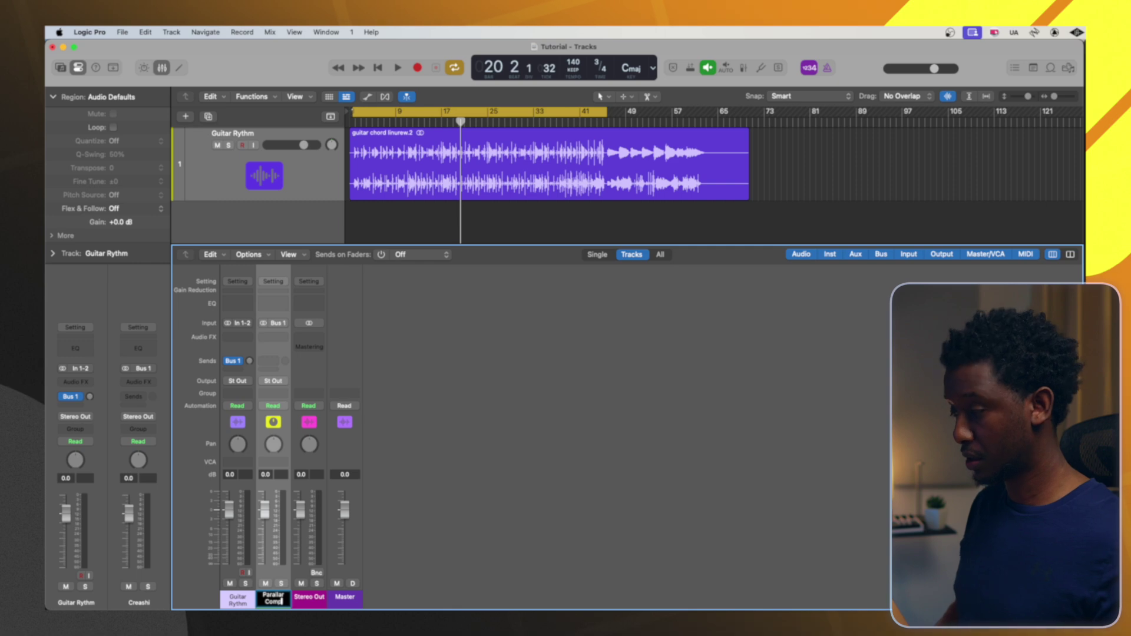
{"action": "key", "text": "Return"}
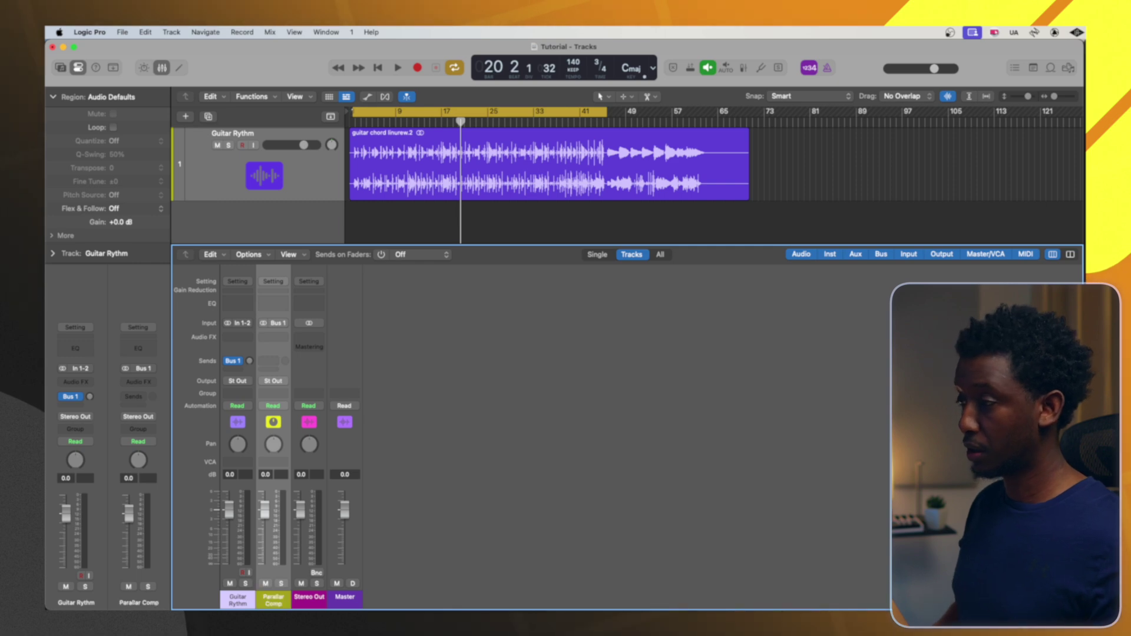
{"action": "left_click", "coordinate": [283, 339]}
{"action": "mouse_move", "coordinate": [316, 363]}
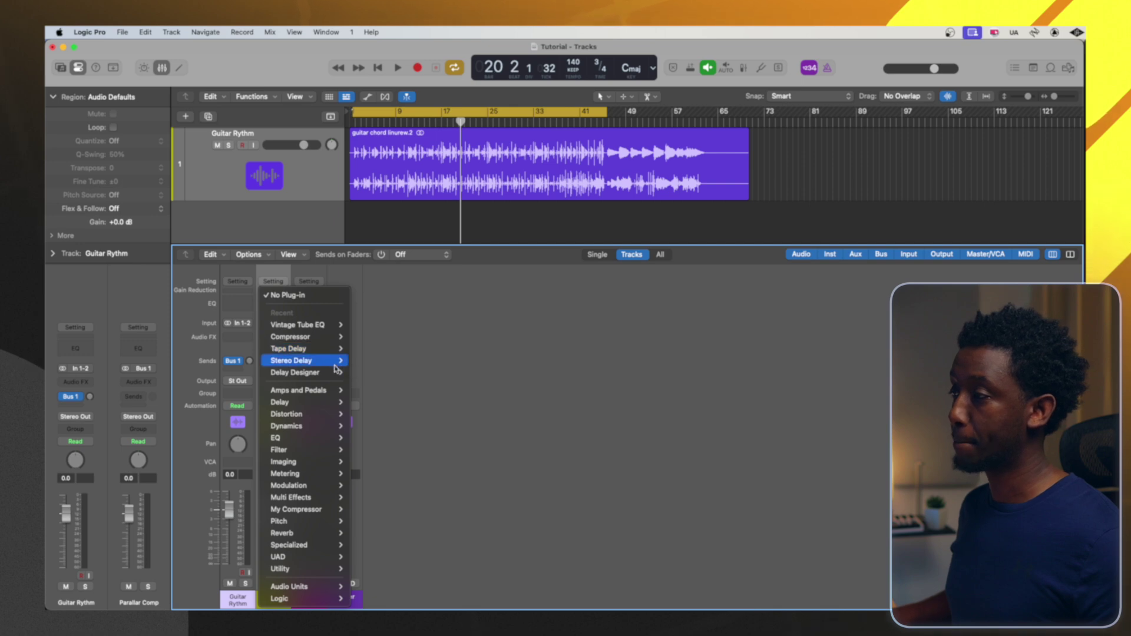
{"action": "left_click", "coordinate": [377, 361]}
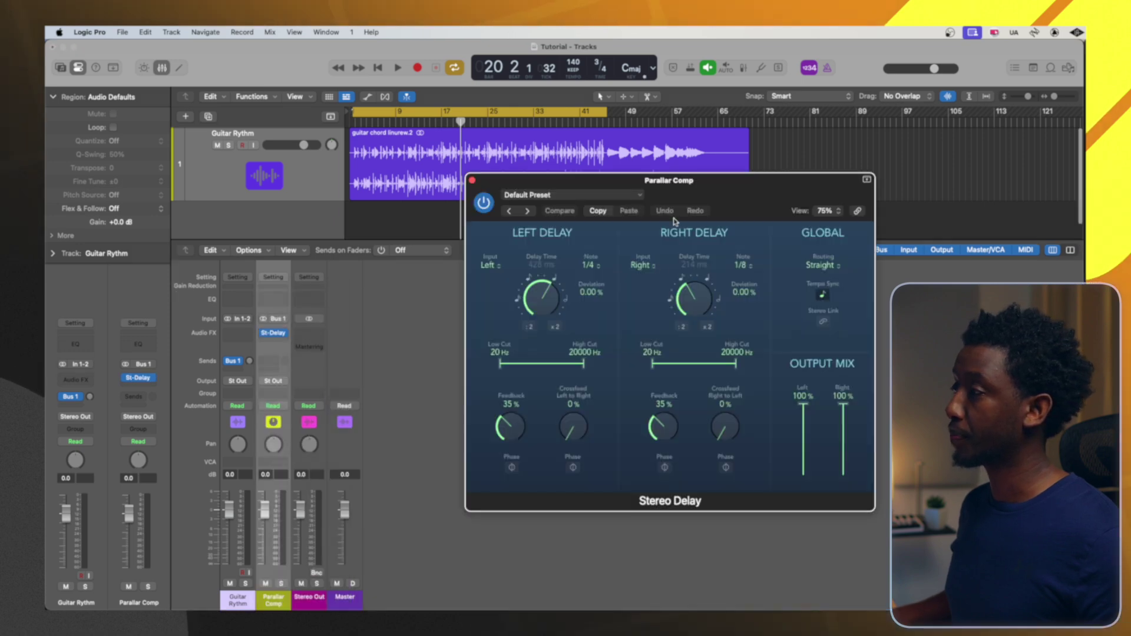
Raise the Guitar Rythm track's Bus 1 send to its default level and lower the Parallar Comp fader to -16.8 dB.
{"action": "left_click", "coordinate": [354, 123]}
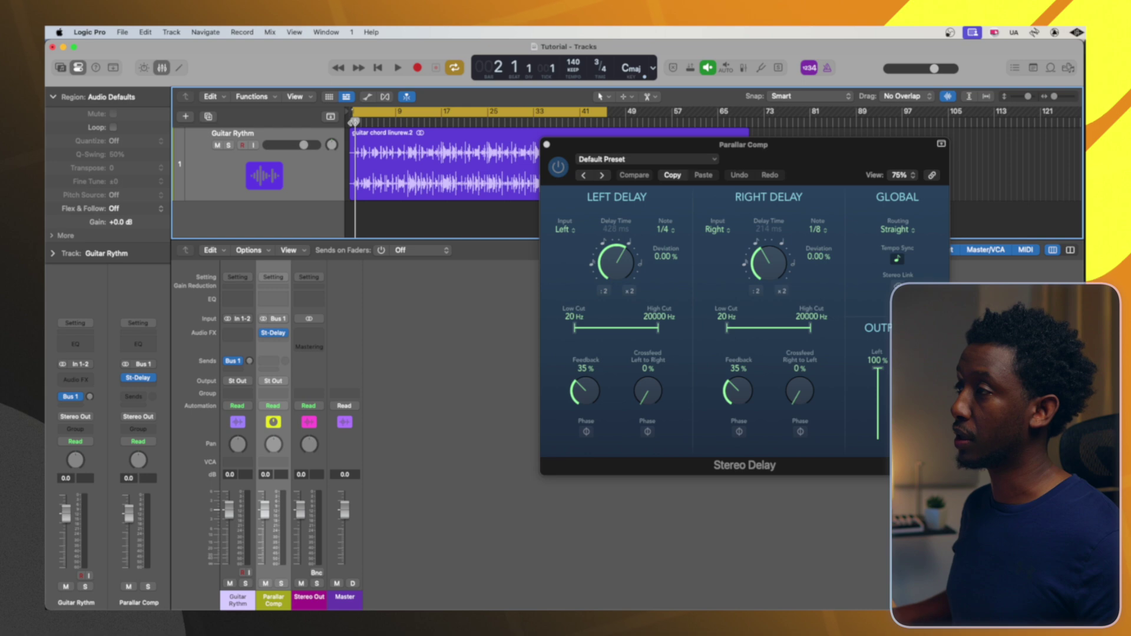
{"action": "left_click_drag", "start_coordinate": [249, 361], "coordinate": [249, 363]}
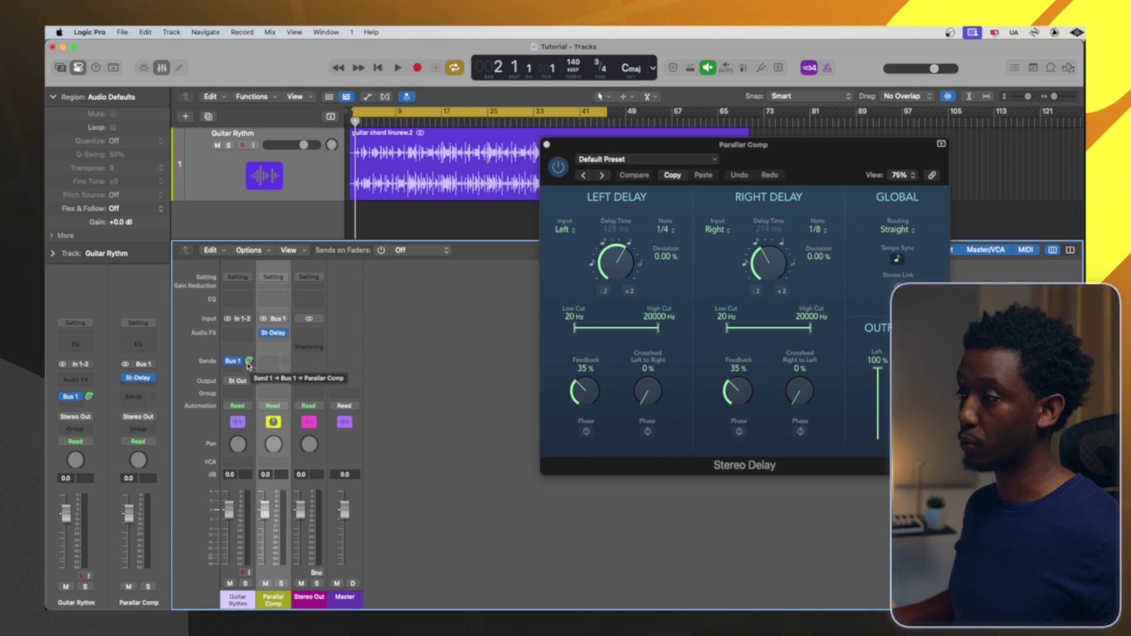
{"action": "left_click", "coordinate": [250, 362], "text": "alt"}
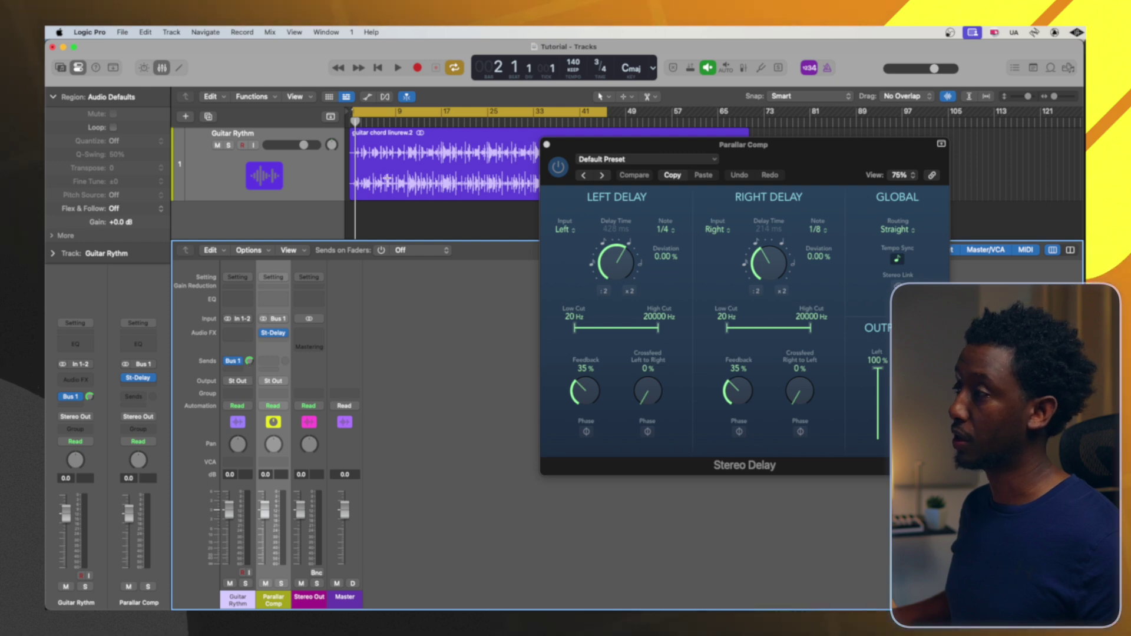
{"action": "left_click", "coordinate": [265, 546]}
{"action": "left_click_drag", "start_coordinate": [264, 530], "coordinate": [265, 534]}
{"action": "left_click", "coordinate": [312, 526]}
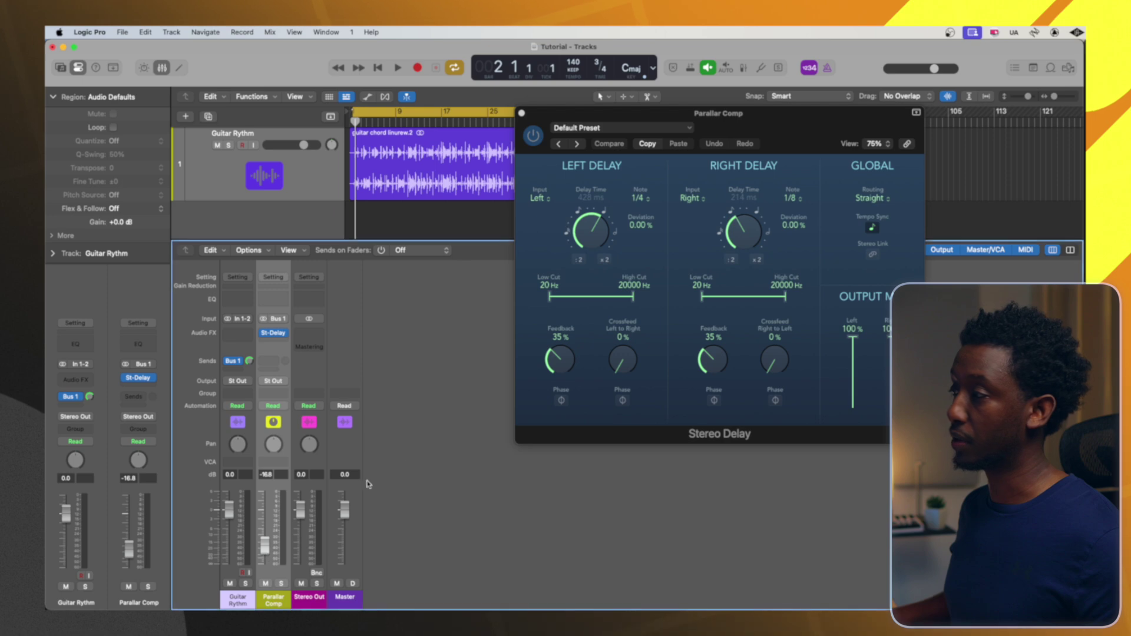
Play the guitar, raise the Parallar Comp fader to -11.8 dB, and compare the aux muted and unmuted from the start.
{"action": "key", "text": "space"}
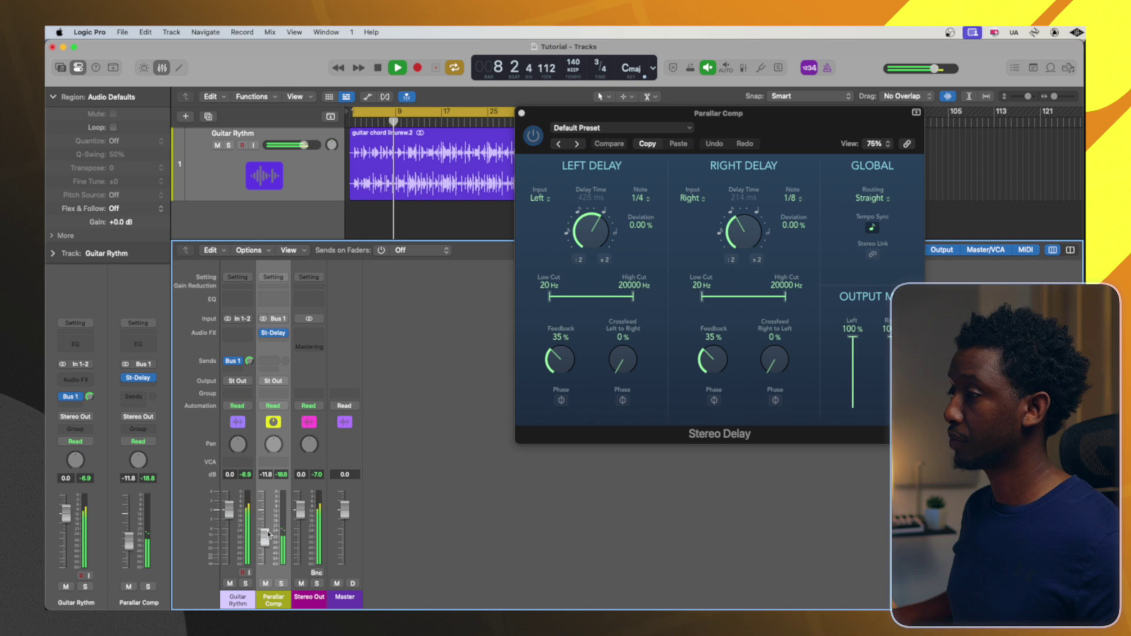
{"action": "left_click", "coordinate": [266, 584]}
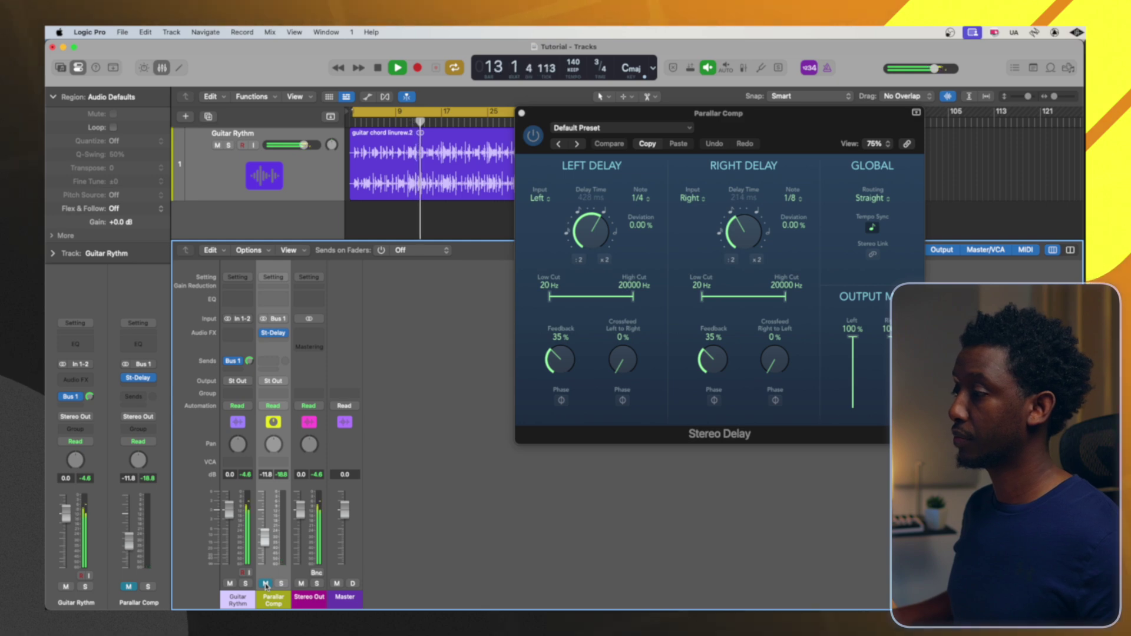
{"action": "key", "text": "Return"}
{"action": "key", "text": "space"}
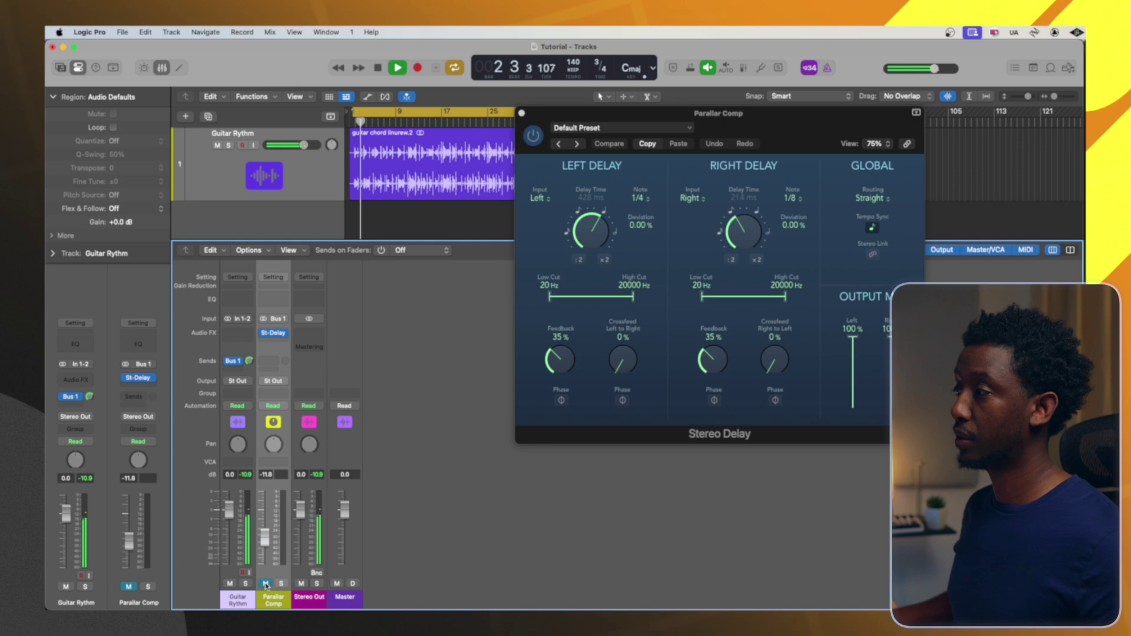
{"action": "key", "text": "space"}
{"action": "key", "text": "Return"}
{"action": "key", "text": "space"}
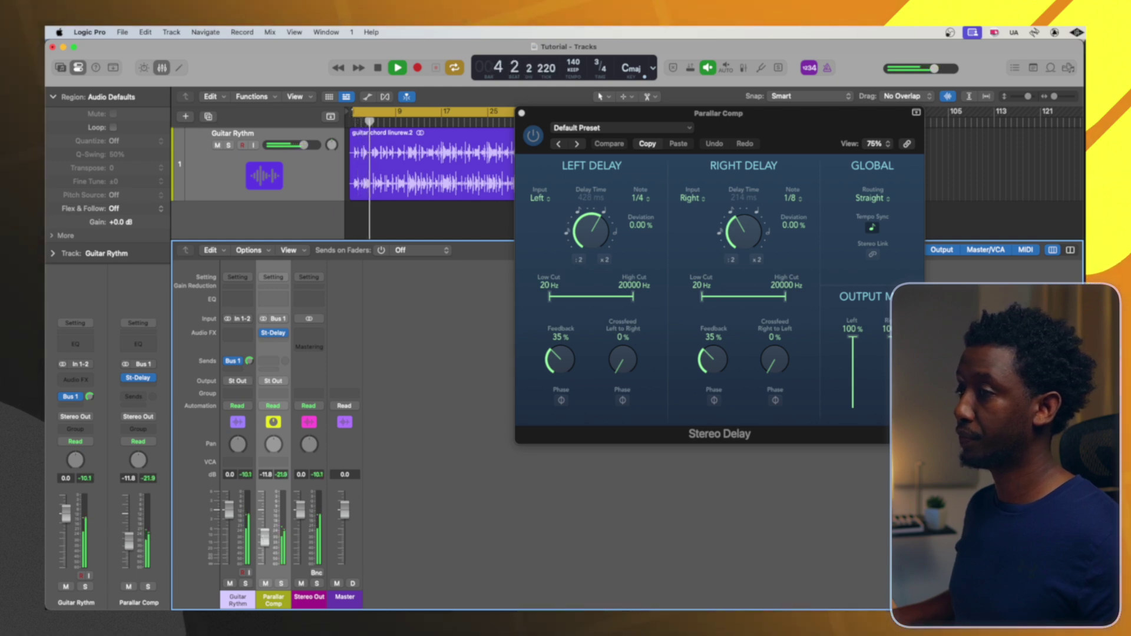
Lower the Parallar Comp fader to -15.0 dB and stop playback.
{"action": "left_click_drag", "start_coordinate": [265, 540], "coordinate": [266, 549]}
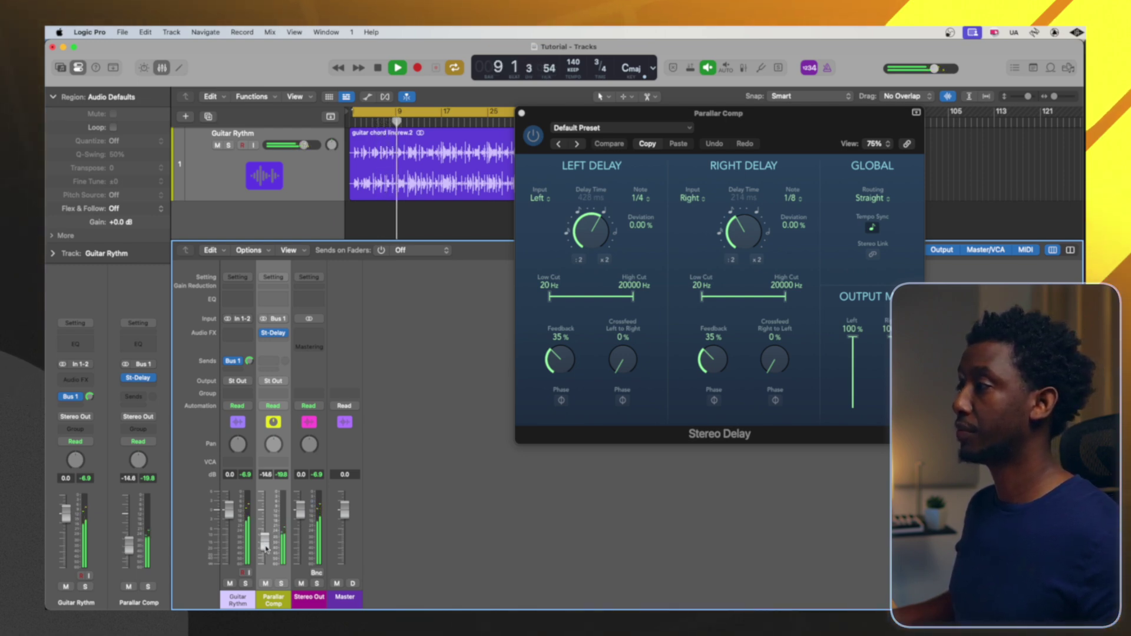
{"action": "key", "text": "space"}
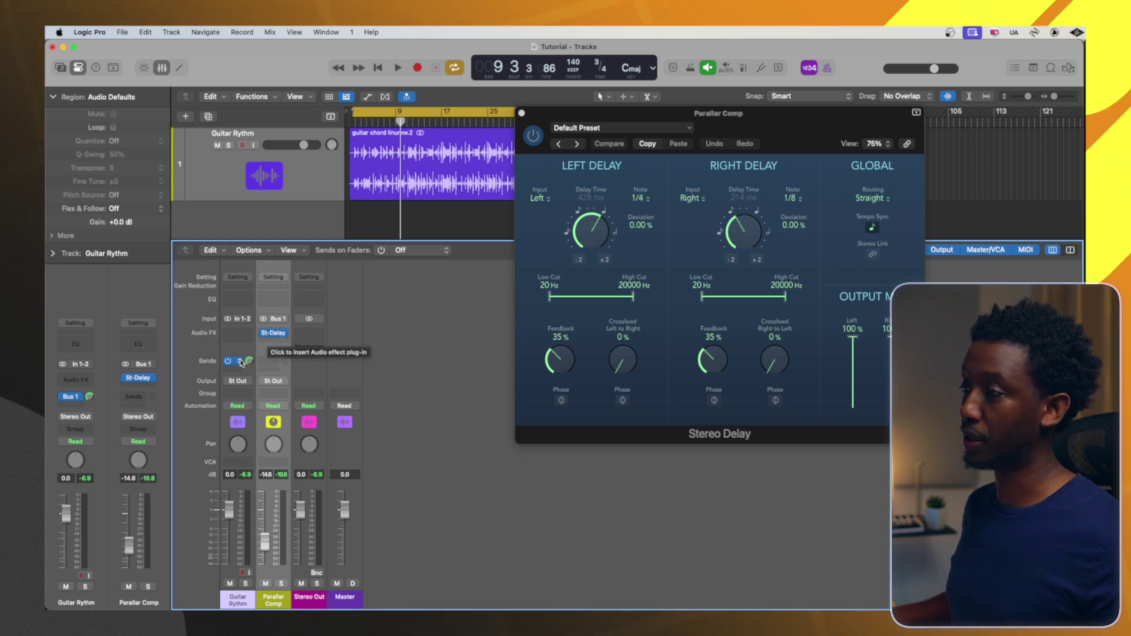
{"action": "left_click", "coordinate": [241, 539]}
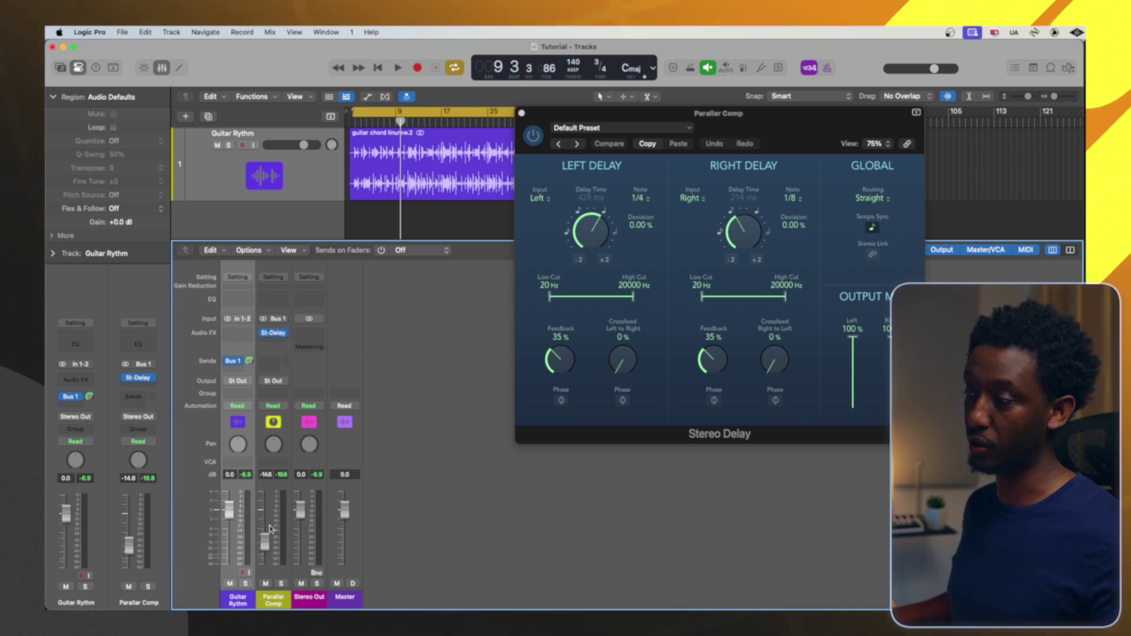
{"action": "left_click", "coordinate": [271, 522]}
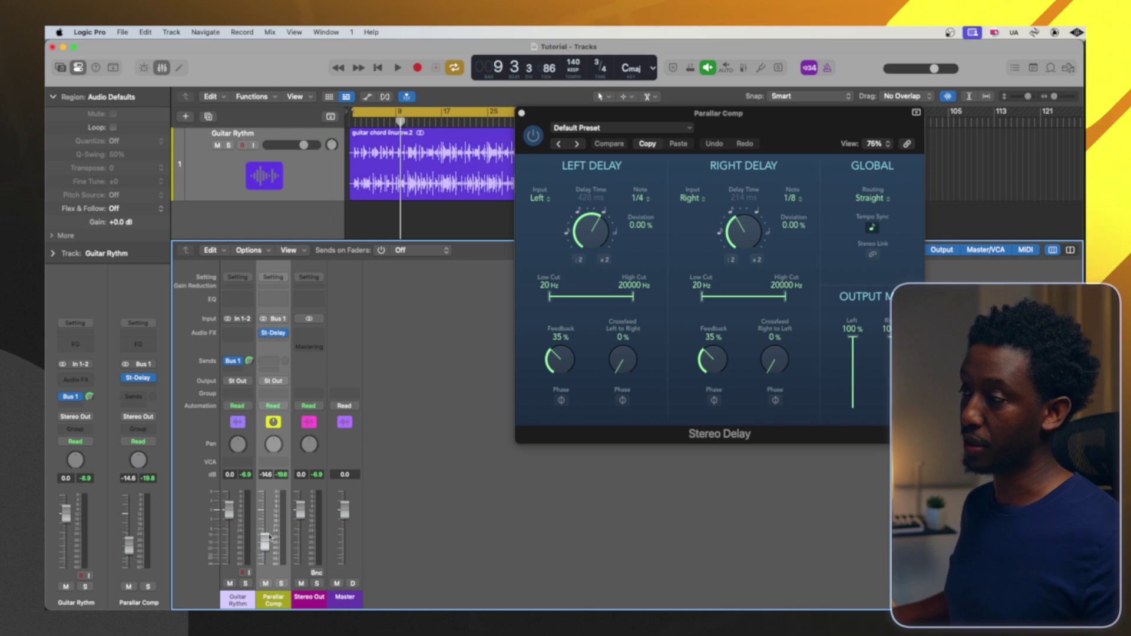
{"action": "left_click_drag", "start_coordinate": [265, 541], "coordinate": [265, 539]}
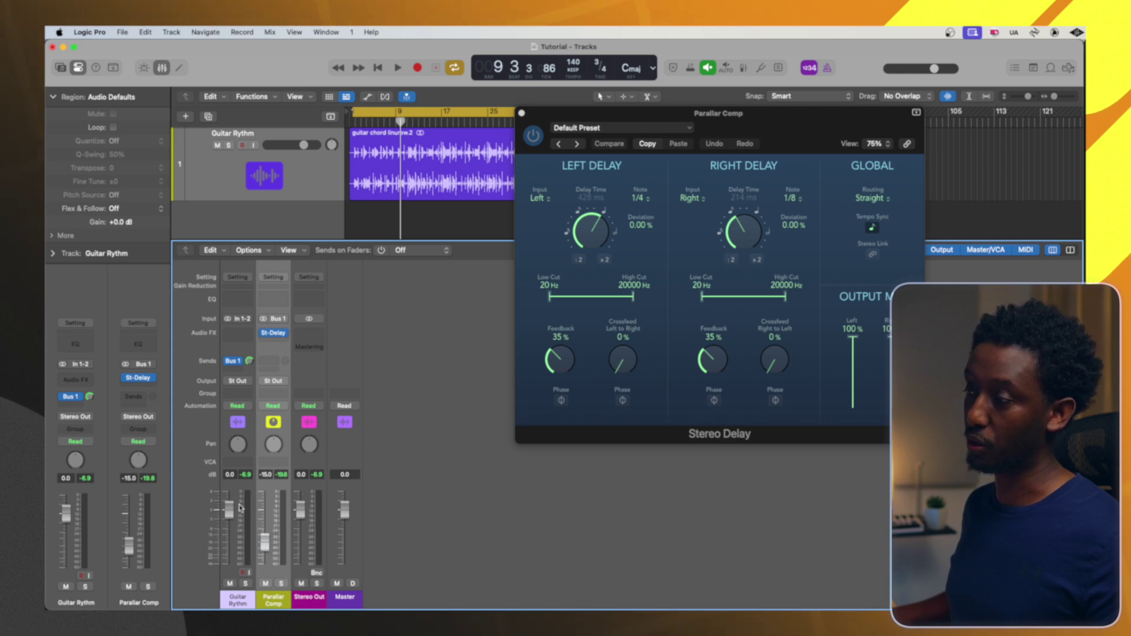
Pull the Parallar Comp fader fully down, then bring it up to -14.0 dB while the guitar plays.
{"action": "left_click_drag", "start_coordinate": [265, 547], "coordinate": [265, 566]}
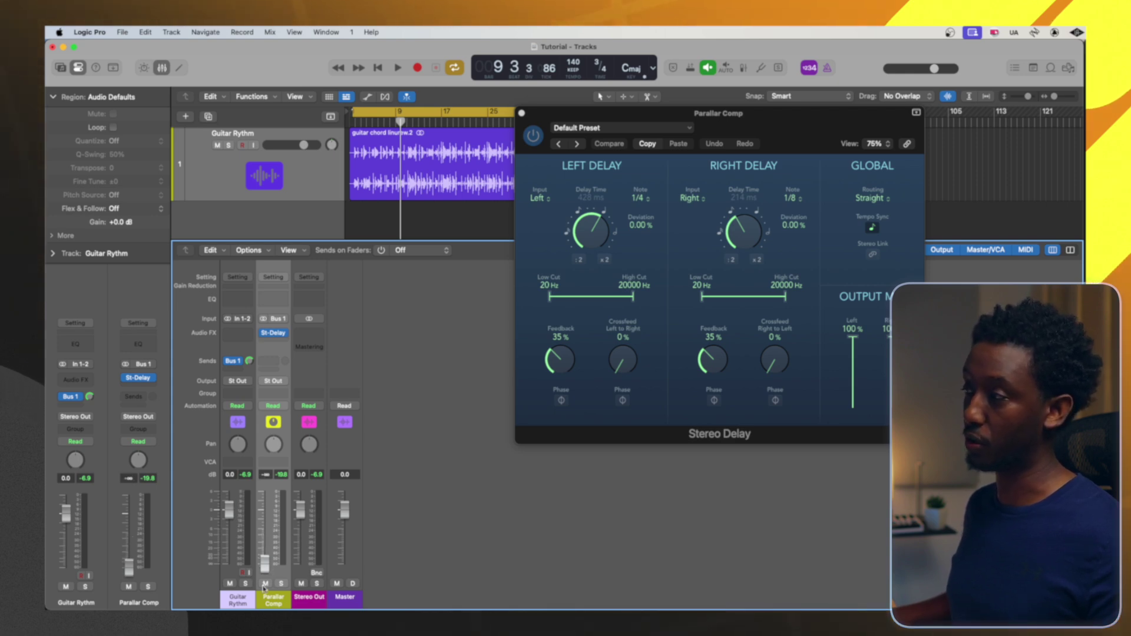
{"action": "left_click_drag", "start_coordinate": [265, 564], "coordinate": [267, 538]}
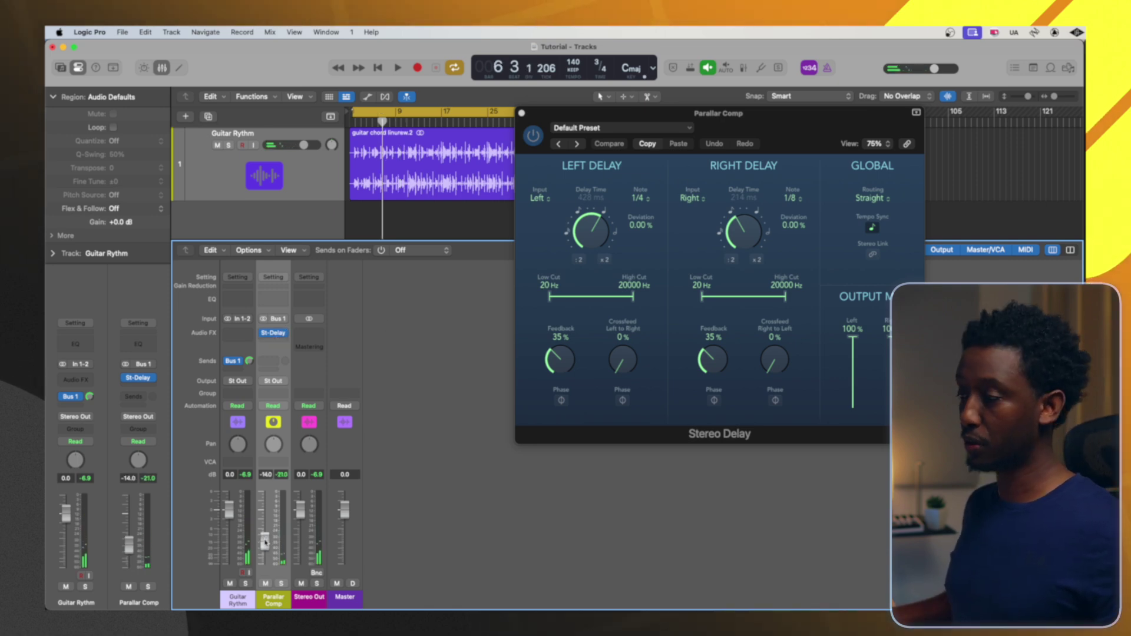
Reset the Parallar Comp fader to 0.0 dB and reduce the Guitar Rythm track's Bus 1 send level instead.
{"action": "left_click", "coordinate": [265, 539], "text": "alt"}
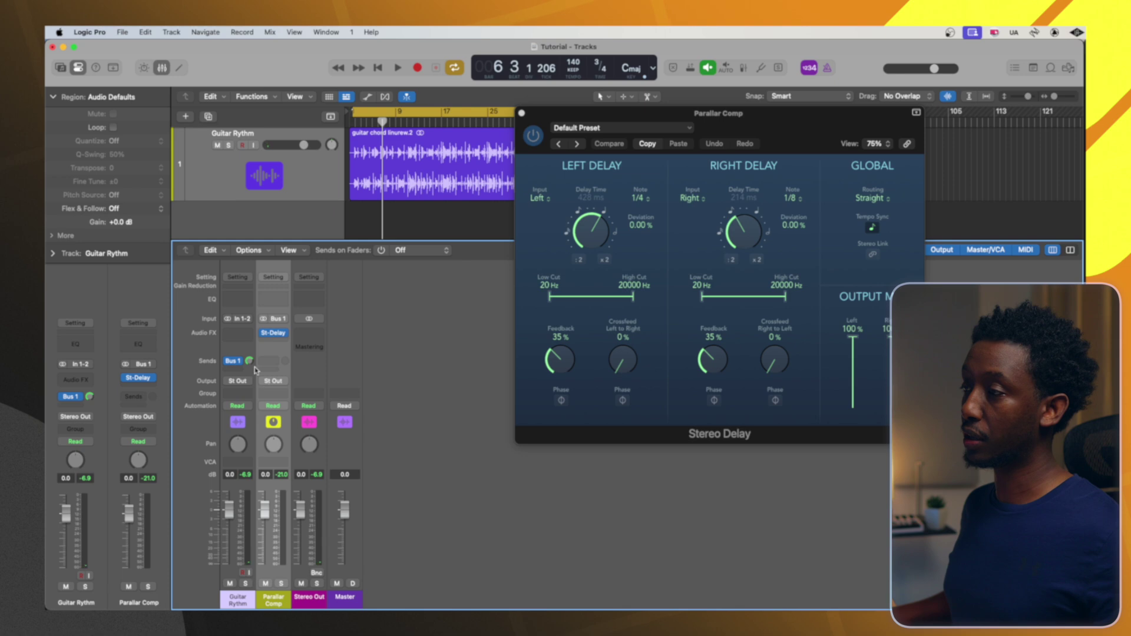
{"action": "left_click_drag", "start_coordinate": [248, 361], "coordinate": [248, 348]}
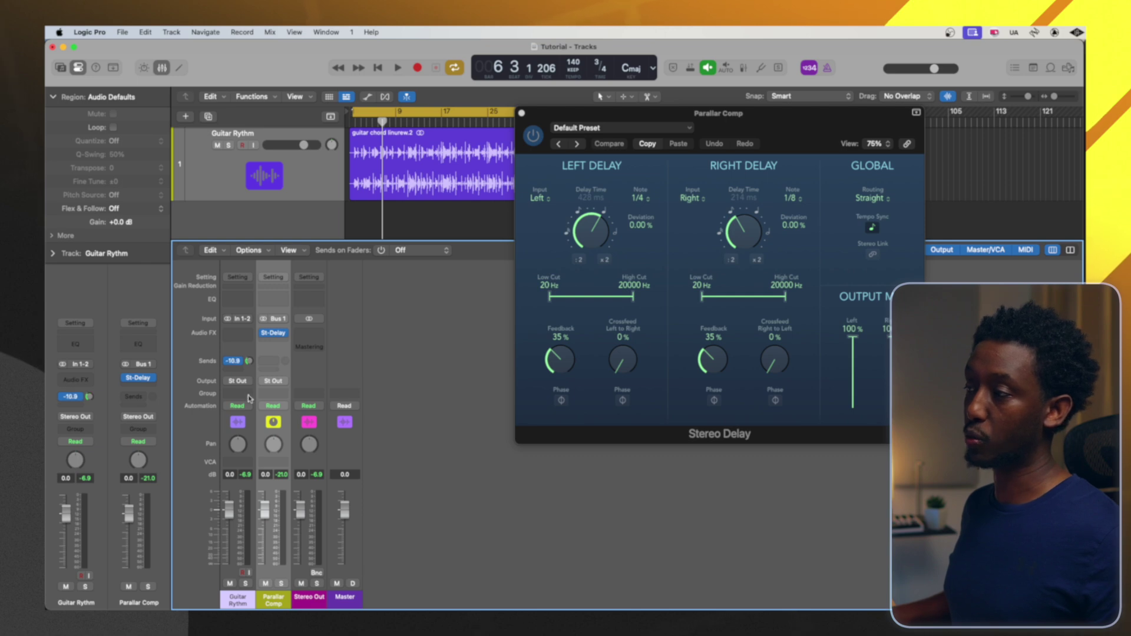
{"action": "left_click_drag", "start_coordinate": [248, 361], "coordinate": [248, 412]}
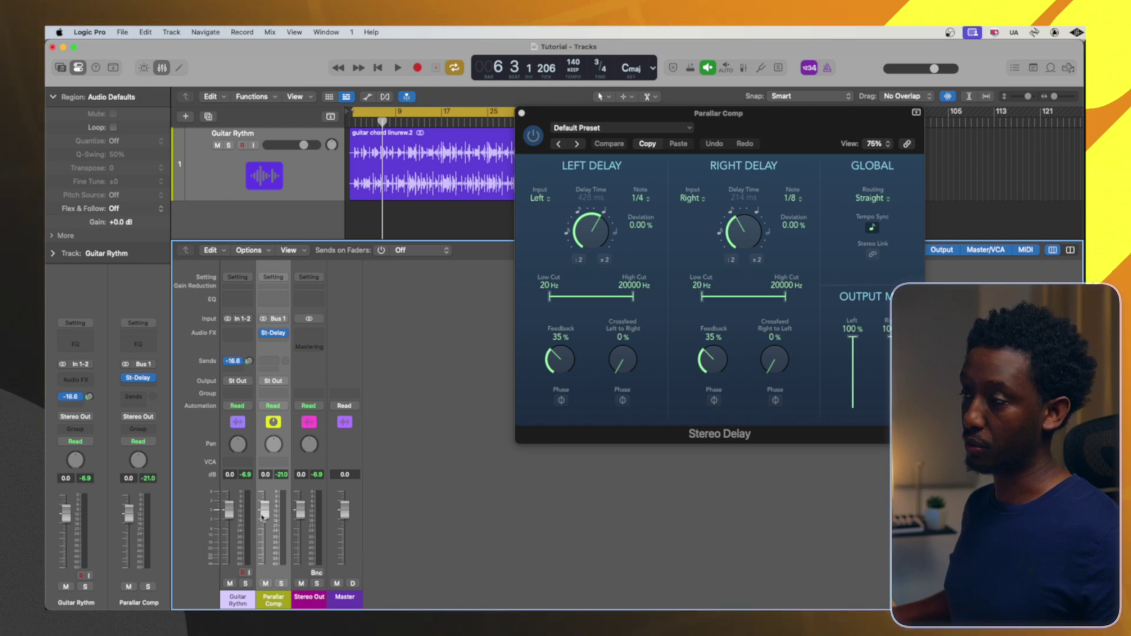
Play the guitar to compare the Bus 1 send active and bypassed, stop playback, and leave the send enabled.
{"action": "key", "text": "space"}
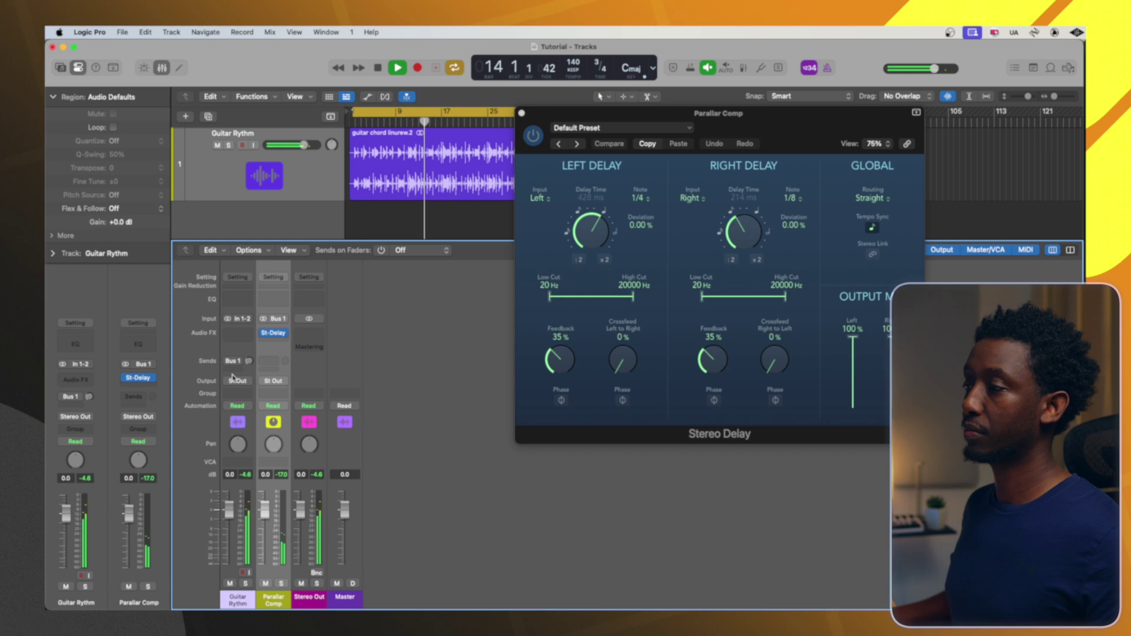
{"action": "key", "text": "space"}
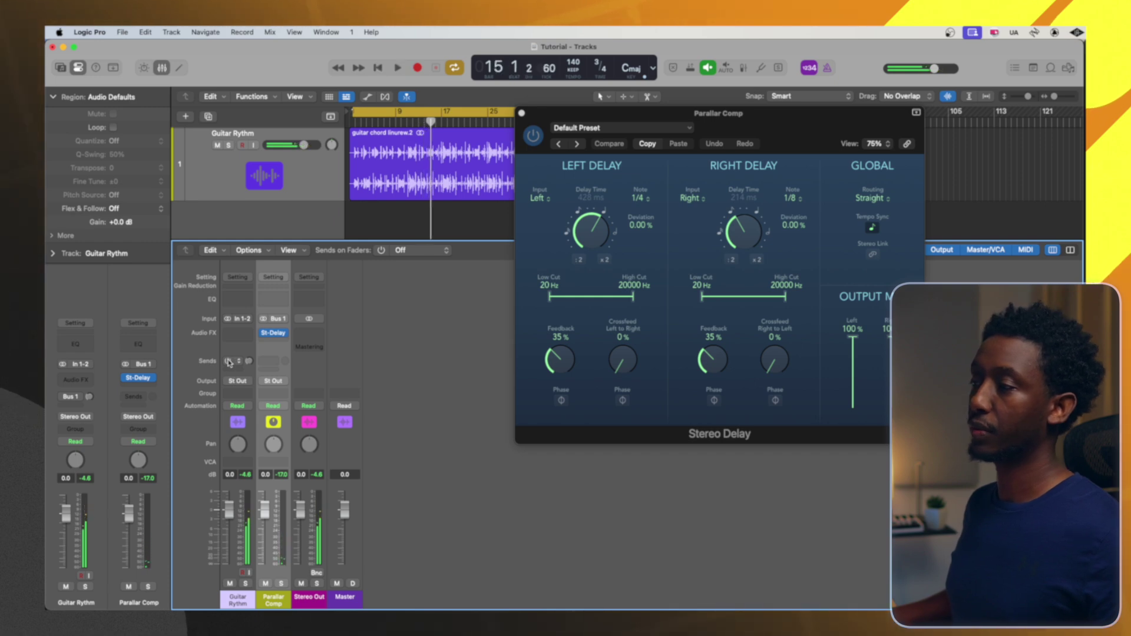
{"action": "left_click", "coordinate": [229, 361]}
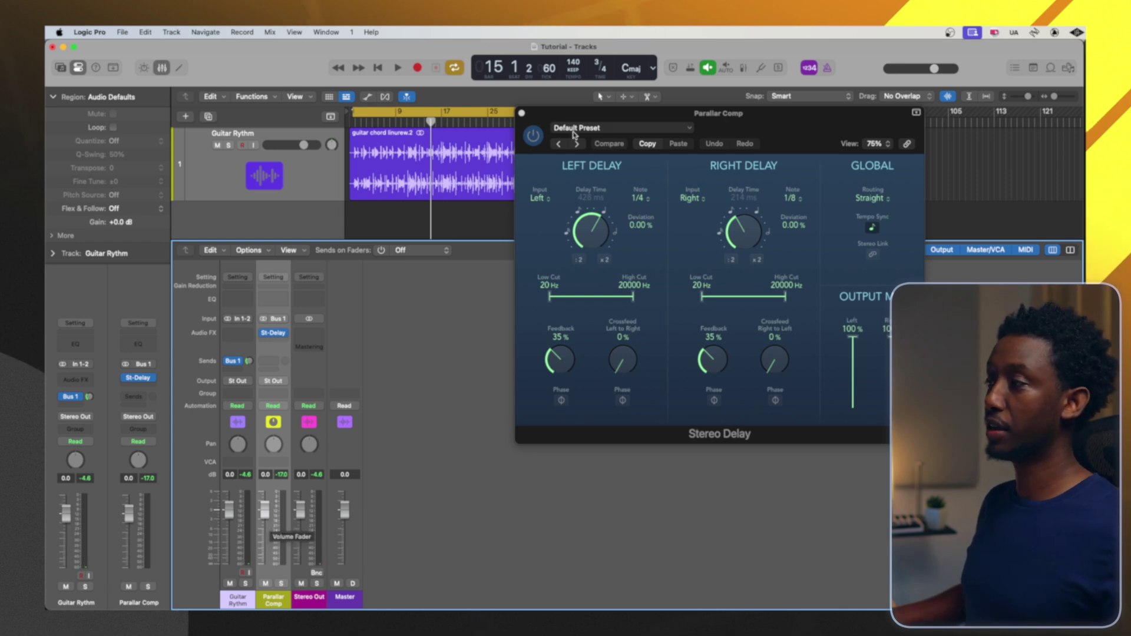
Close the Stereo Delay plug-in window of the Parallar Comp channel.
{"action": "left_click", "coordinate": [521, 113]}
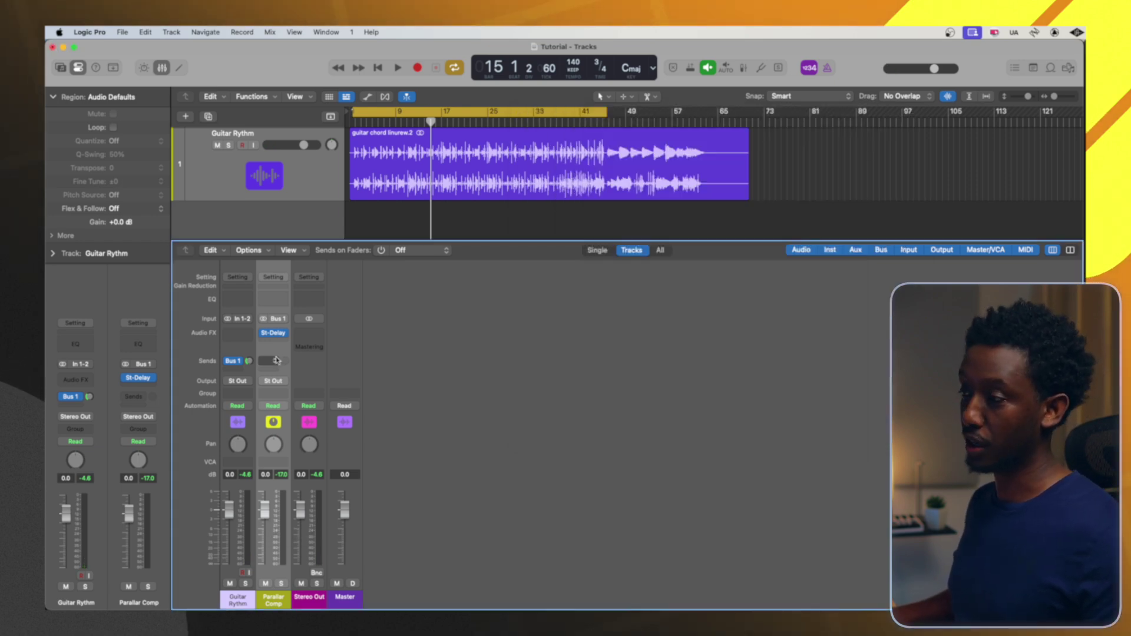
{"action": "left_click", "coordinate": [281, 334]}
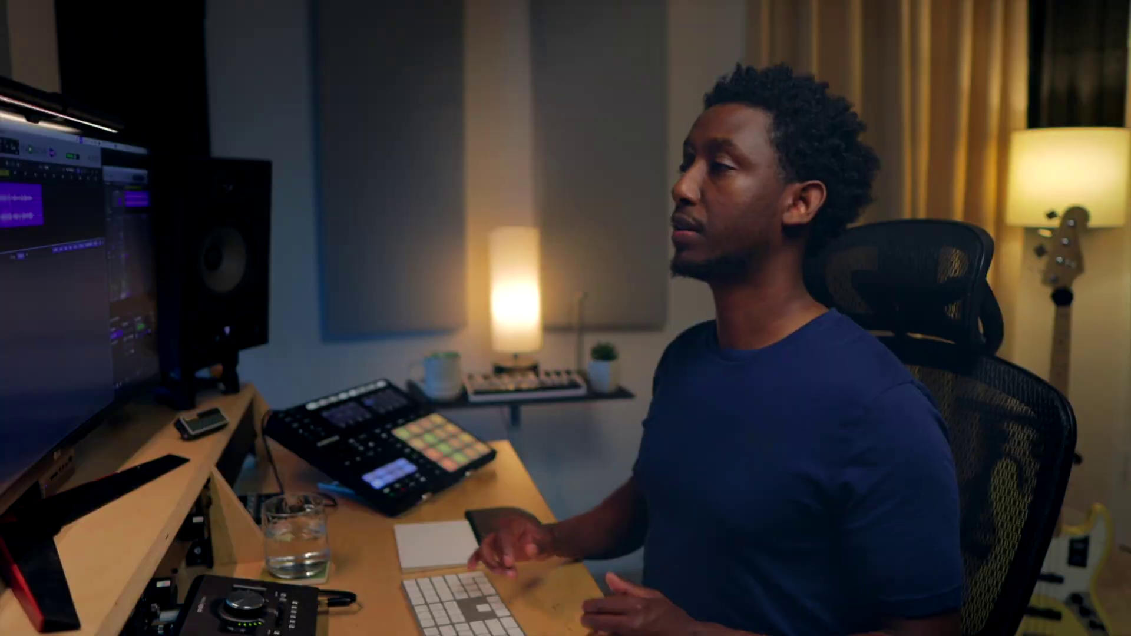